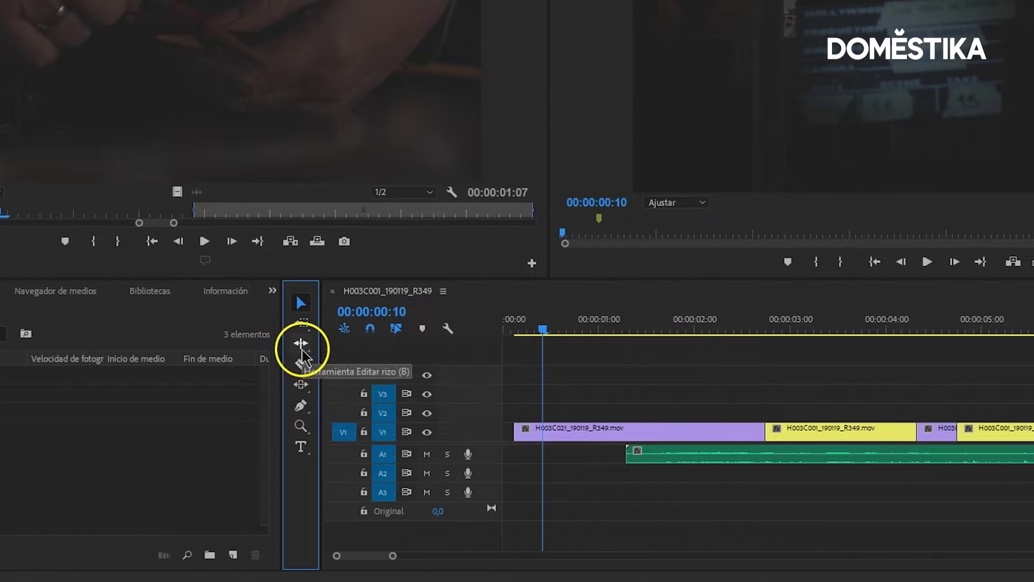
Look over the ripple editing tools, return to the Selection tool, and park the playhead at 00:00:01:20
{"action": "left_click", "coordinate": [301, 345]}
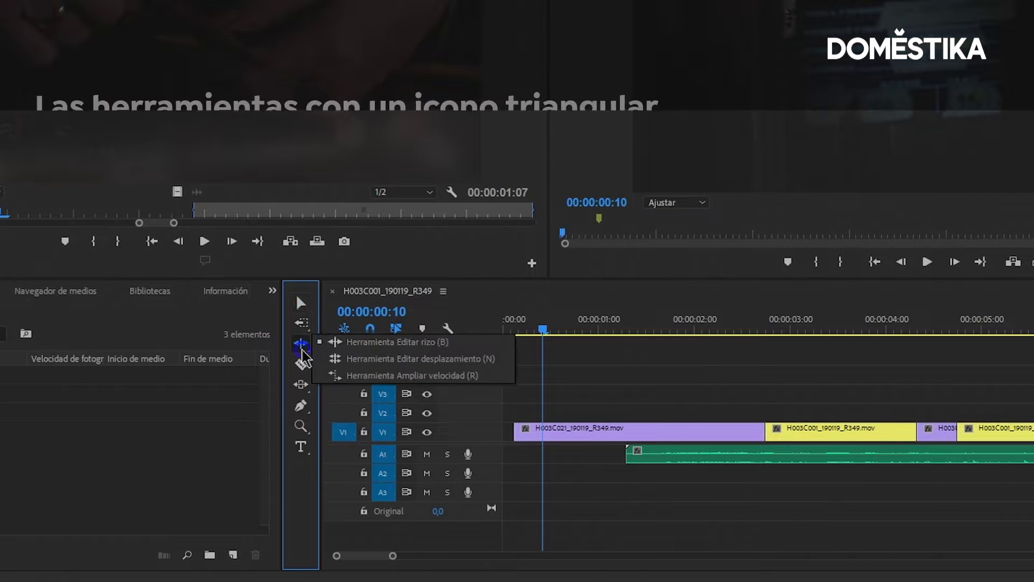
{"action": "left_click", "coordinate": [345, 342]}
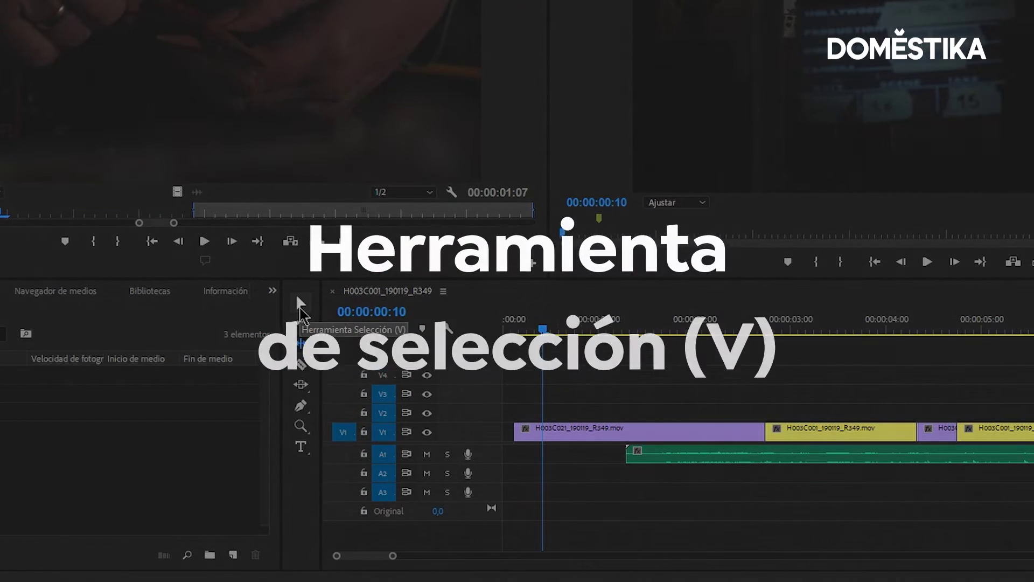
{"action": "left_click", "coordinate": [362, 250]}
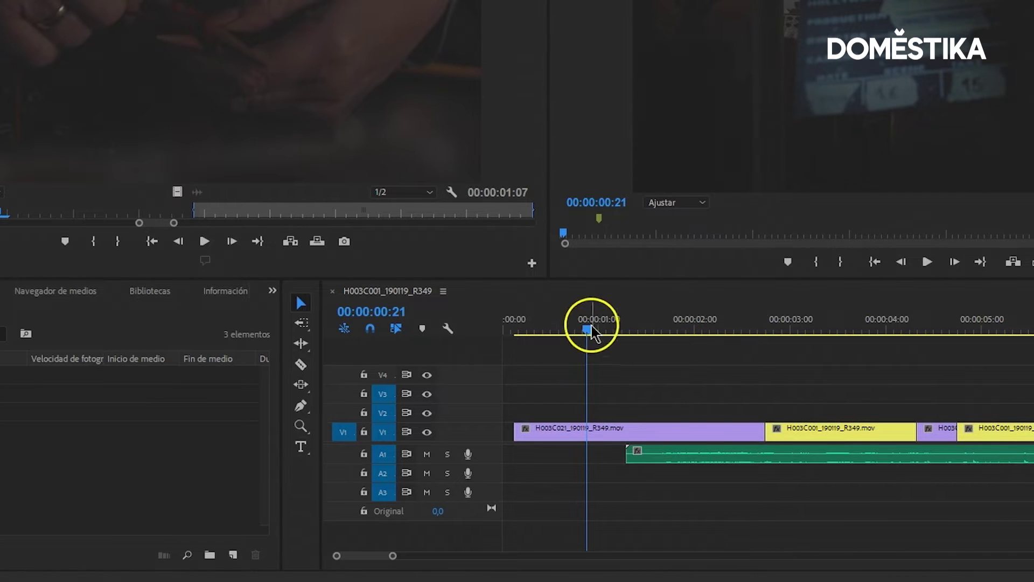
{"action": "left_click_drag", "start_coordinate": [590, 326], "coordinate": [681, 329]}
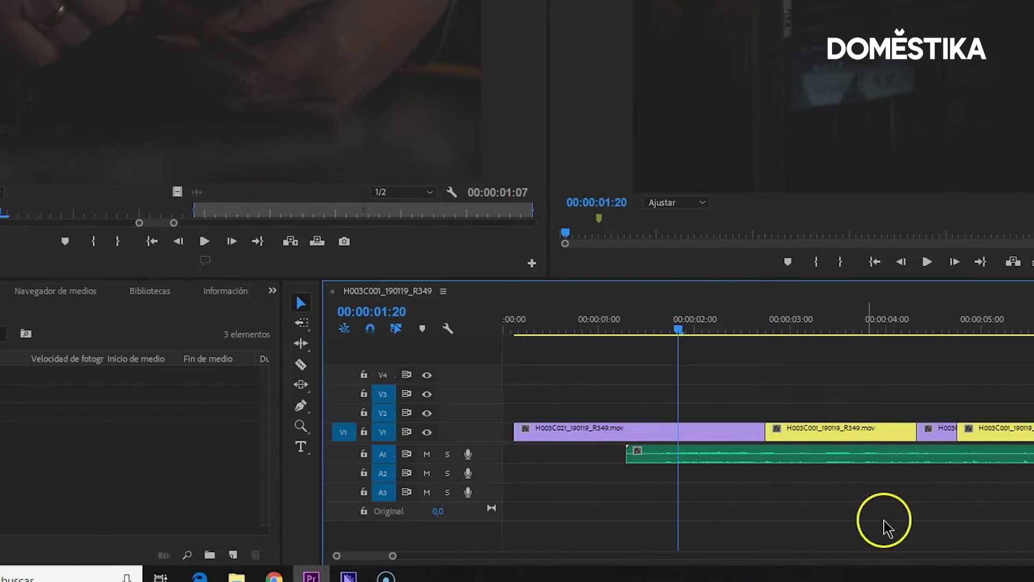
Move the first V1 clip up onto track V2
{"action": "left_click", "coordinate": [579, 431]}
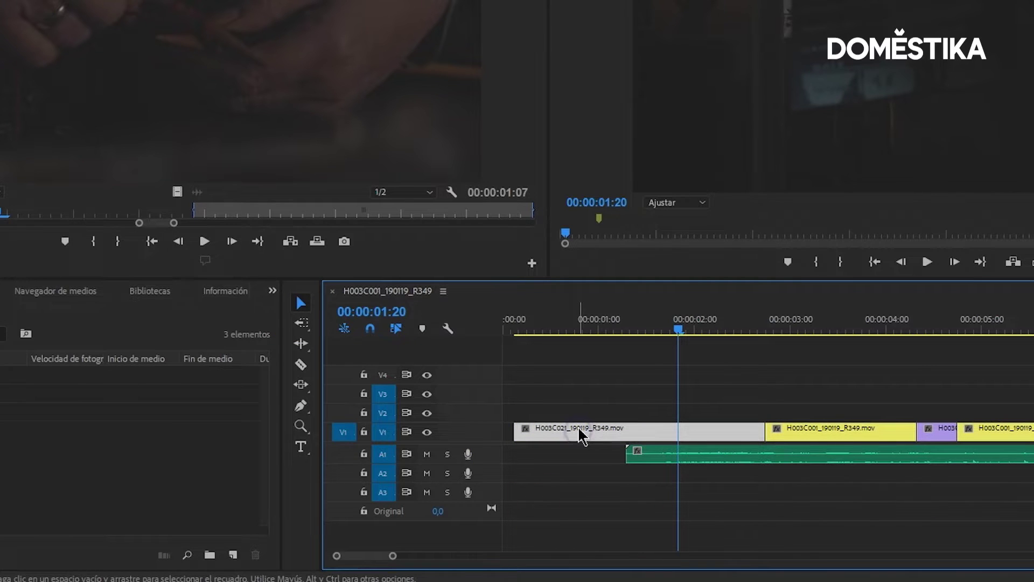
{"action": "left_click", "coordinate": [830, 435]}
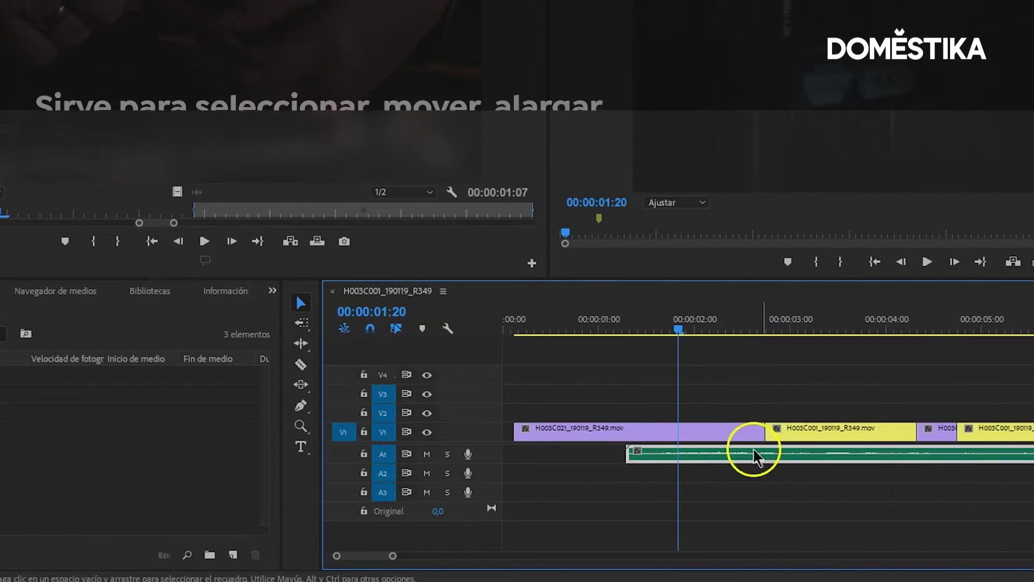
{"action": "left_click", "coordinate": [654, 426]}
{"action": "mouse_move", "coordinate": [655, 425]}
{"action": "left_mouse_down"}
{"action": "mouse_move", "coordinate": [728, 423]}
{"action": "mouse_move", "coordinate": [721, 447]}
{"action": "left_mouse_up"}
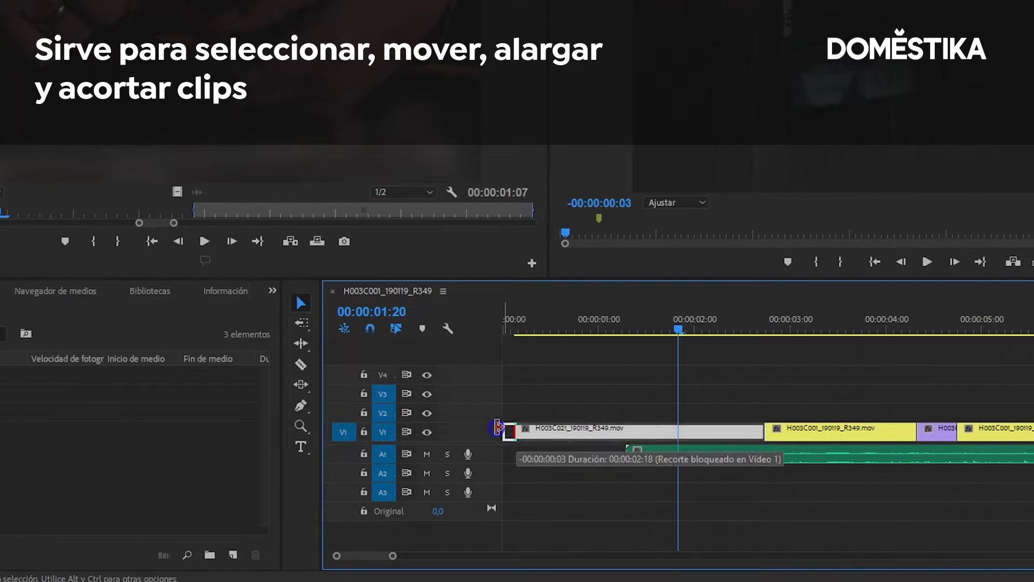
Trim the first clip to start with the audio, shorten its end, and ripple-delete the gap
{"action": "left_click_drag", "start_coordinate": [516, 431], "coordinate": [626, 431]}
{"action": "mouse_move", "coordinate": [764, 431]}
{"action": "left_mouse_down"}
{"action": "mouse_move", "coordinate": [722, 431]}
{"action": "mouse_move", "coordinate": [810, 431]}
{"action": "left_mouse_up"}
{"action": "left_click", "coordinate": [724, 431]}
{"action": "key", "text": "Delete"}
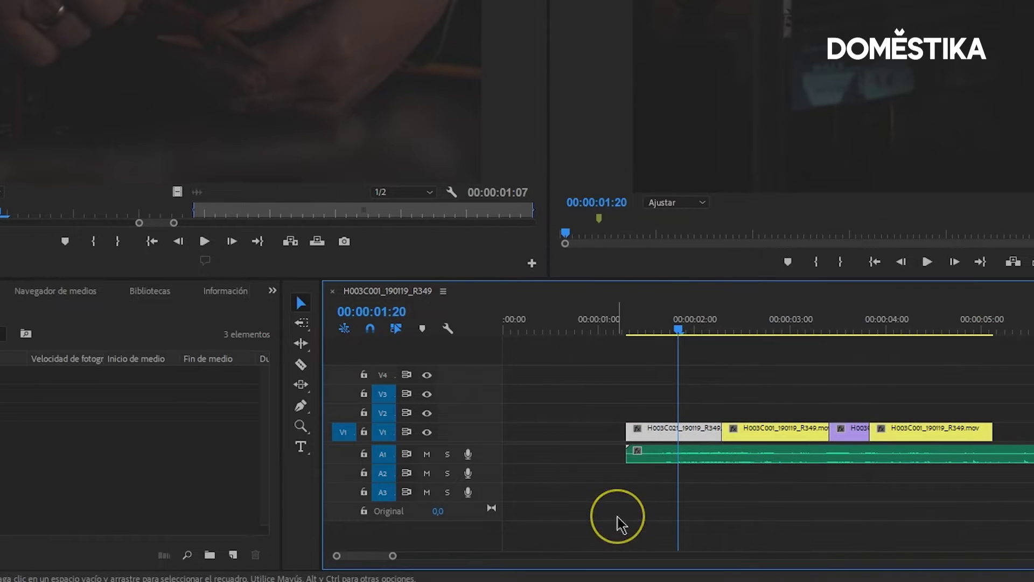
With the Razor tool, split the yellow V1 clip at the playhead near 00:00:02:08
{"action": "left_click", "coordinate": [353, 387]}
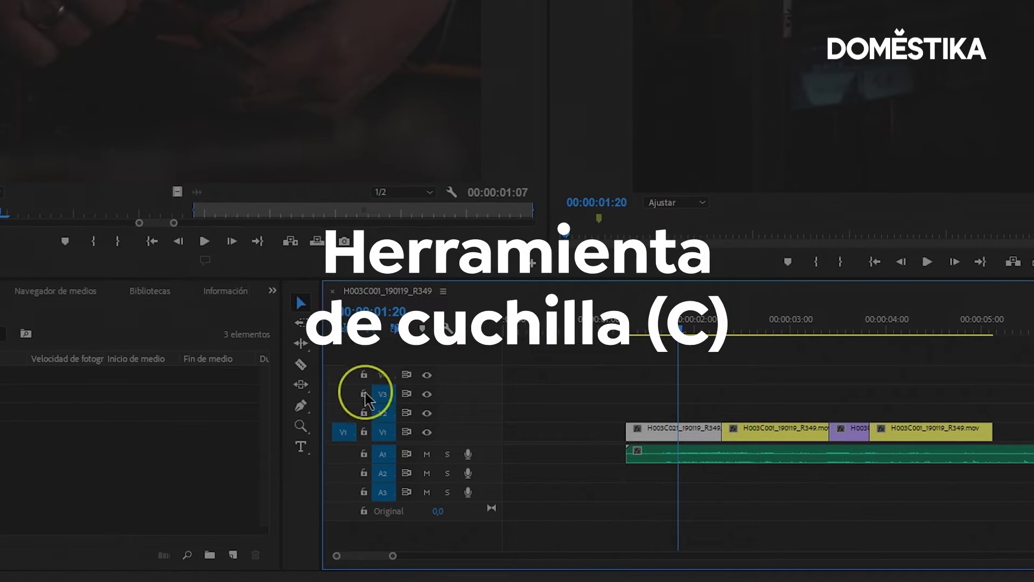
{"action": "left_click", "coordinate": [301, 364]}
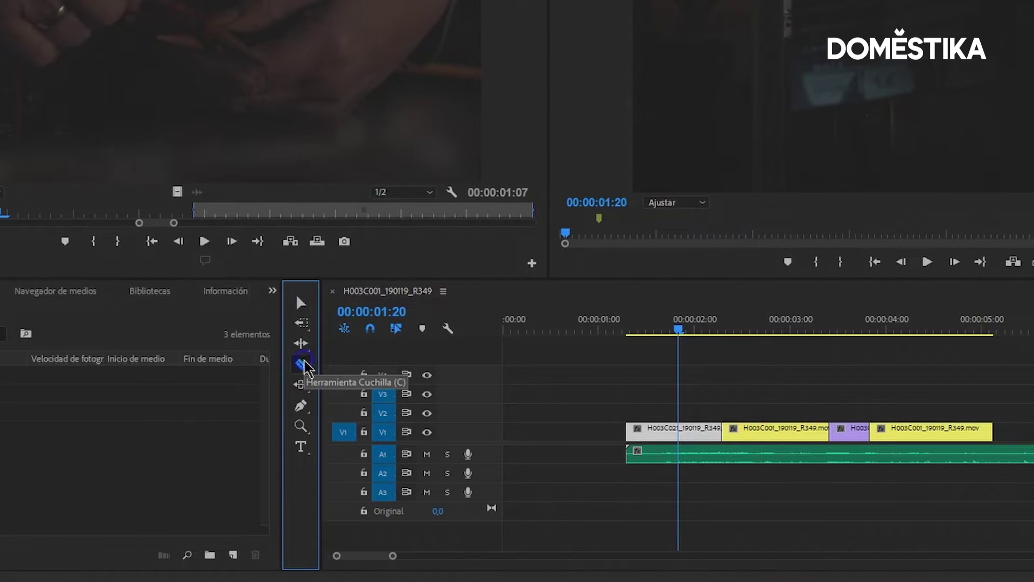
{"action": "left_click", "coordinate": [303, 366]}
{"action": "mouse_move", "coordinate": [638, 417]}
{"action": "left_mouse_down"}
{"action": "mouse_move", "coordinate": [676, 432]}
{"action": "mouse_move", "coordinate": [668, 433]}
{"action": "mouse_move", "coordinate": [739, 438]}
{"action": "mouse_move", "coordinate": [684, 445]}
{"action": "mouse_move", "coordinate": [709, 442]}
{"action": "left_mouse_up"}
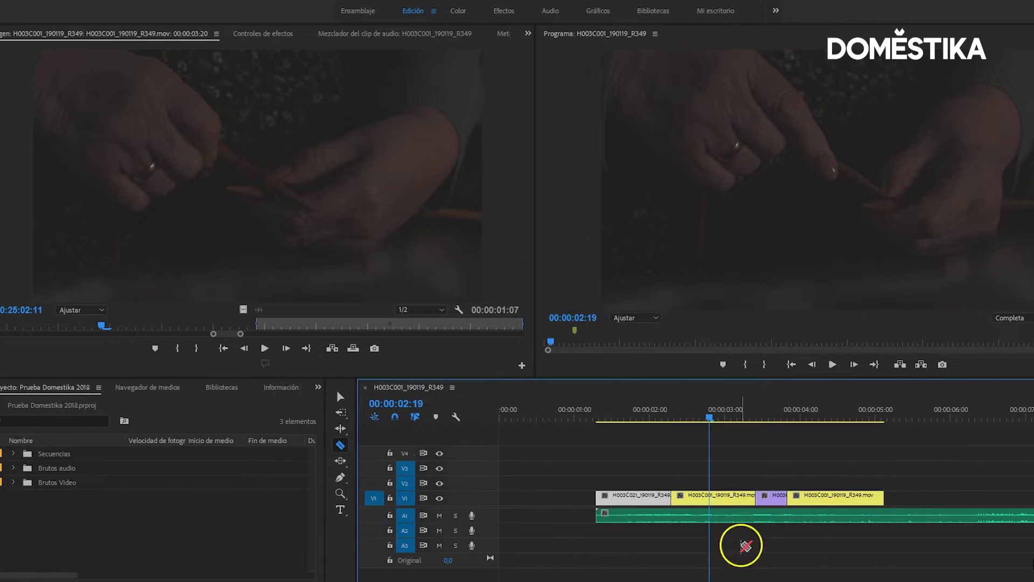
{"action": "left_click", "coordinate": [341, 445]}
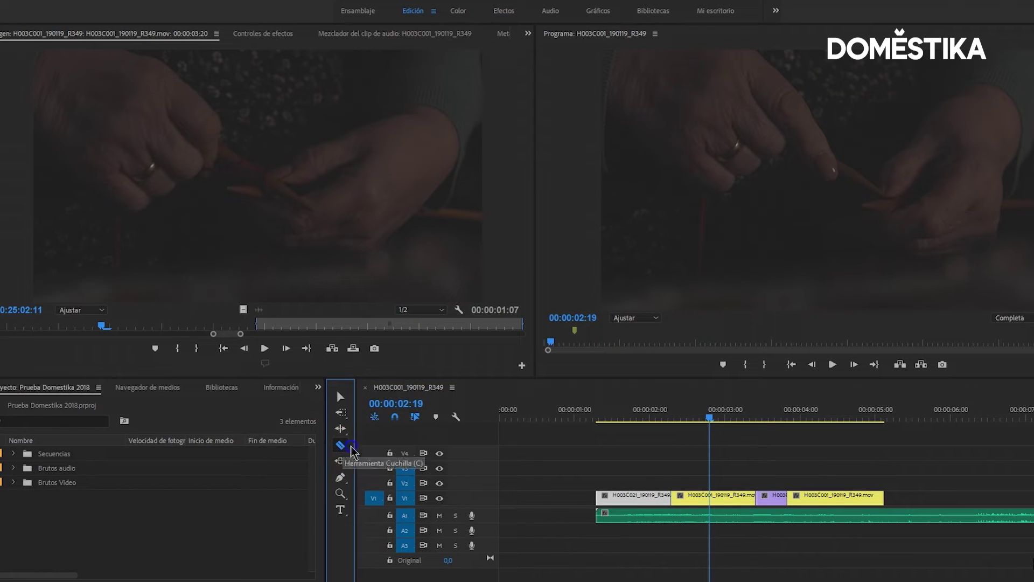
{"action": "left_click", "coordinate": [342, 445]}
{"action": "left_click", "coordinate": [717, 558]}
{"action": "left_click", "coordinate": [709, 498]}
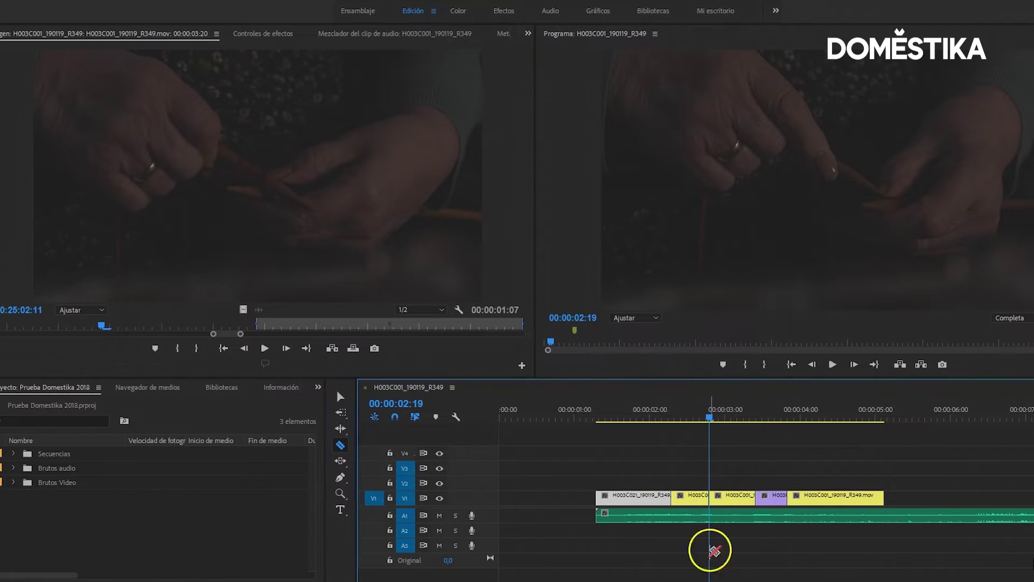
Cut the V1 clip again at 00:00:03:04, then return the playhead to 00:00:02:20
{"action": "left_click_drag", "start_coordinate": [709, 416], "coordinate": [700, 416]}
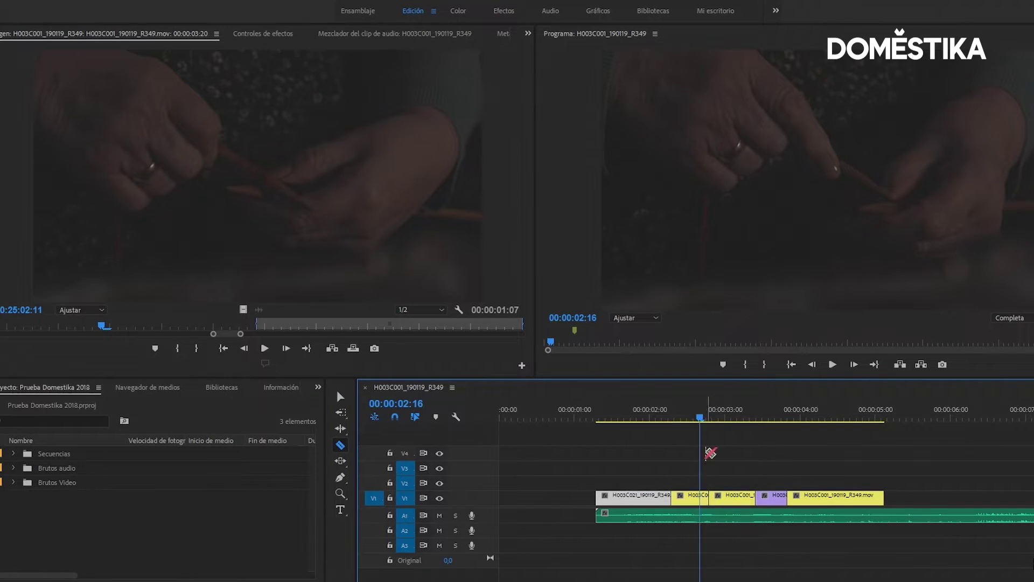
{"action": "left_click", "coordinate": [701, 418]}
{"action": "left_click_drag", "start_coordinate": [701, 419], "coordinate": [728, 419]}
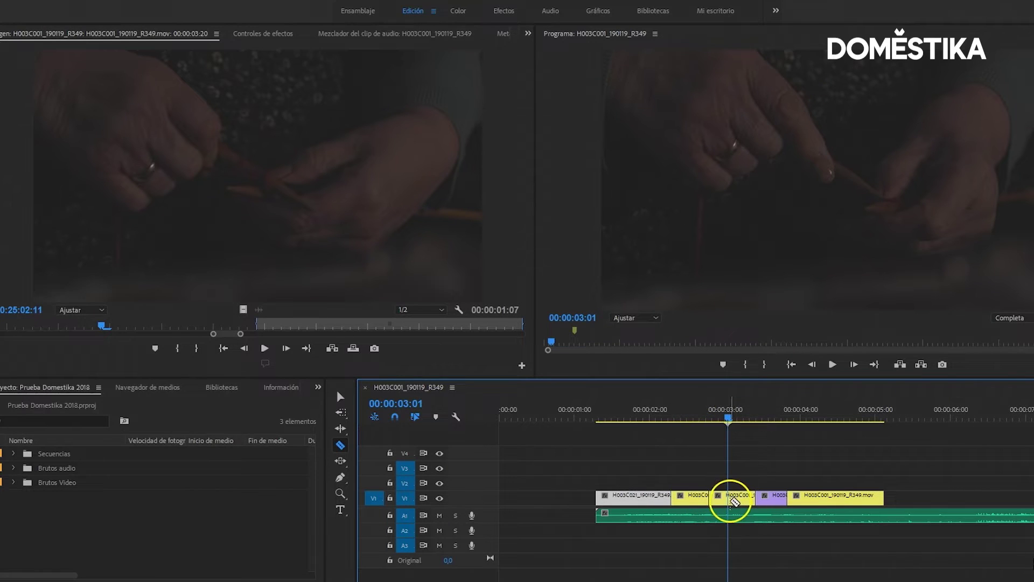
{"action": "left_click_drag", "start_coordinate": [730, 418], "coordinate": [738, 419]}
{"action": "left_click", "coordinate": [740, 497]}
{"action": "left_click", "coordinate": [742, 418]}
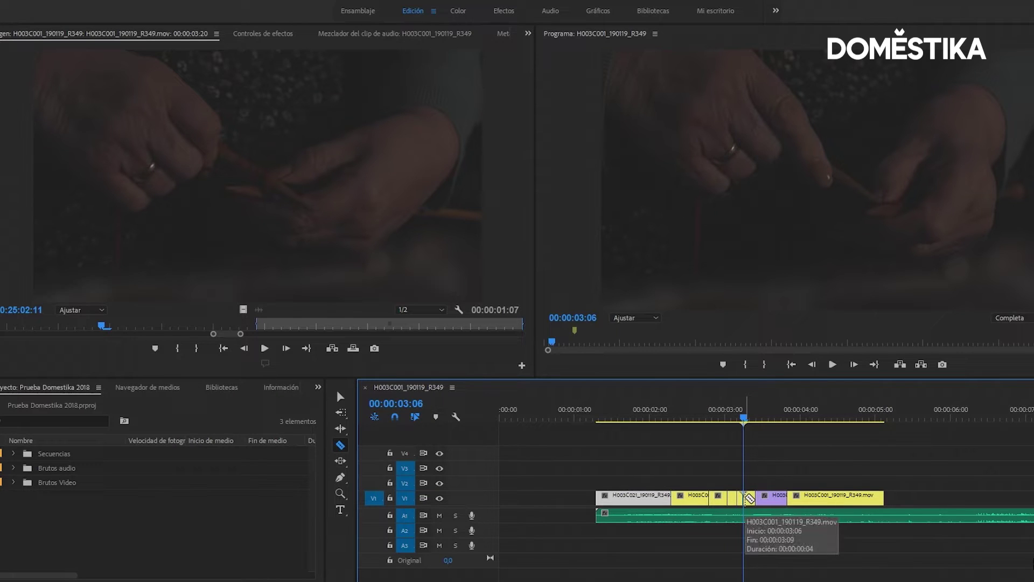
{"action": "left_click", "coordinate": [743, 422]}
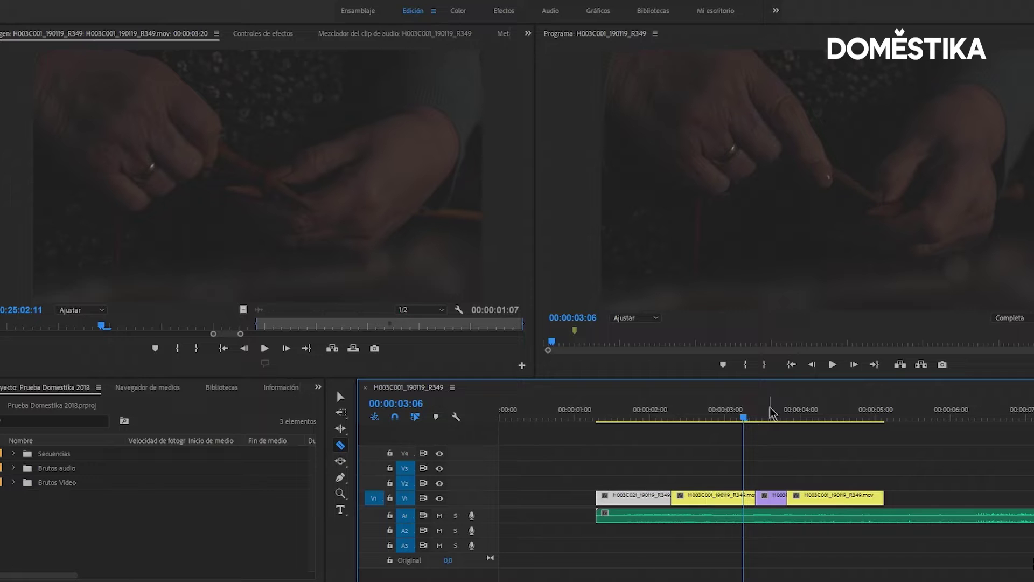
{"action": "left_click_drag", "start_coordinate": [745, 422], "coordinate": [717, 423]}
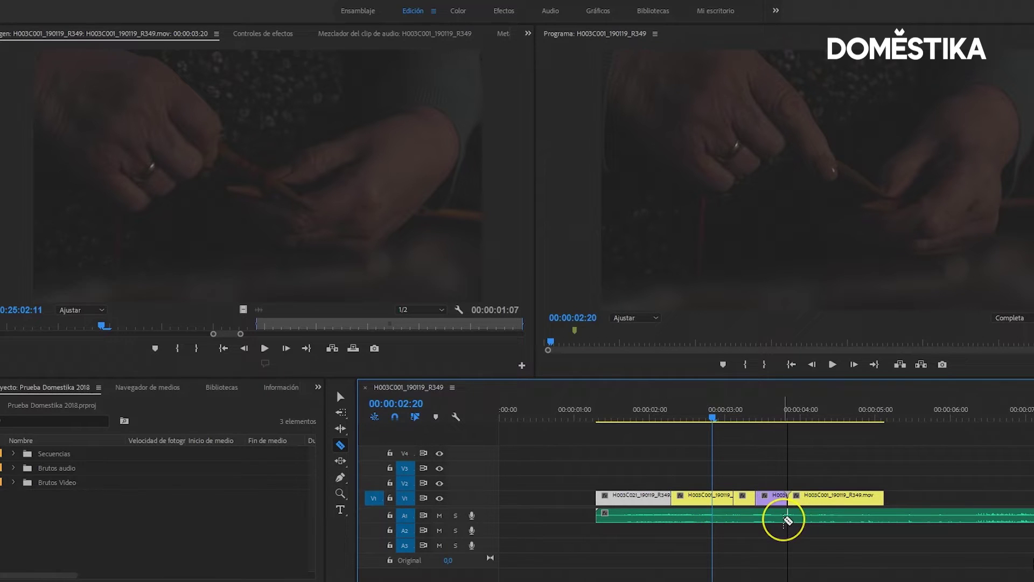
Lift a V1 clip onto V3, then cut the V2 clip with the Razor at 00:00:02:12
{"action": "key", "text": "v"}
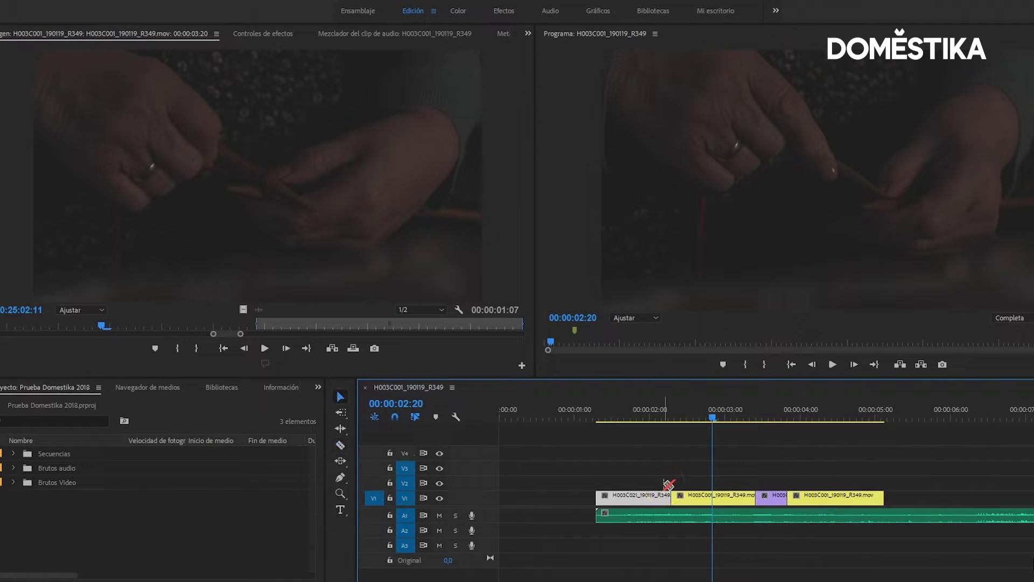
{"action": "mouse_move", "coordinate": [742, 505]}
{"action": "left_mouse_down"}
{"action": "mouse_move", "coordinate": [712, 468]}
{"action": "mouse_move", "coordinate": [672, 466]}
{"action": "left_mouse_up"}
{"action": "left_click", "coordinate": [670, 415]}
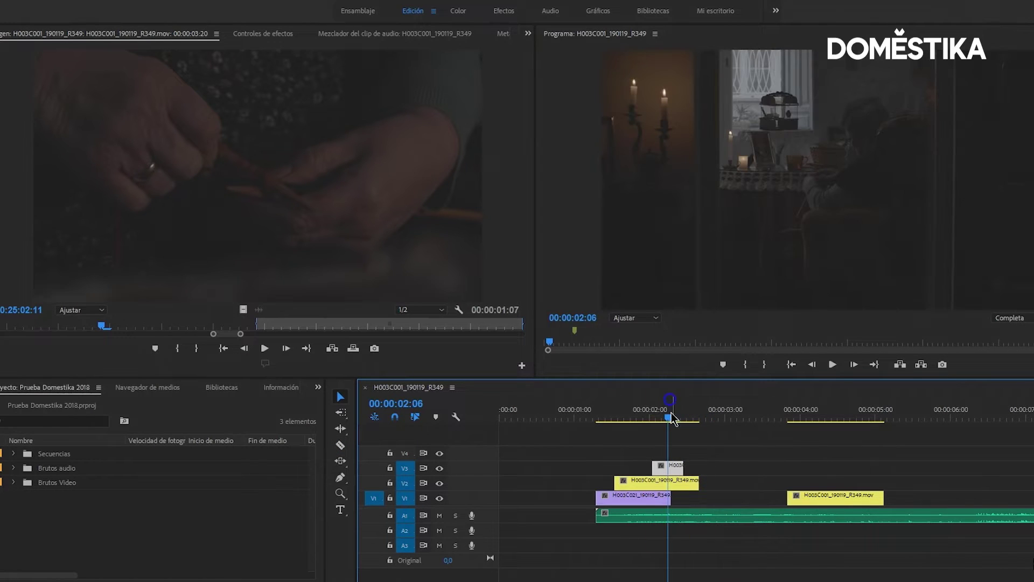
{"action": "left_click", "coordinate": [661, 487]}
{"action": "left_click", "coordinate": [637, 507]}
{"action": "left_click", "coordinate": [660, 483]}
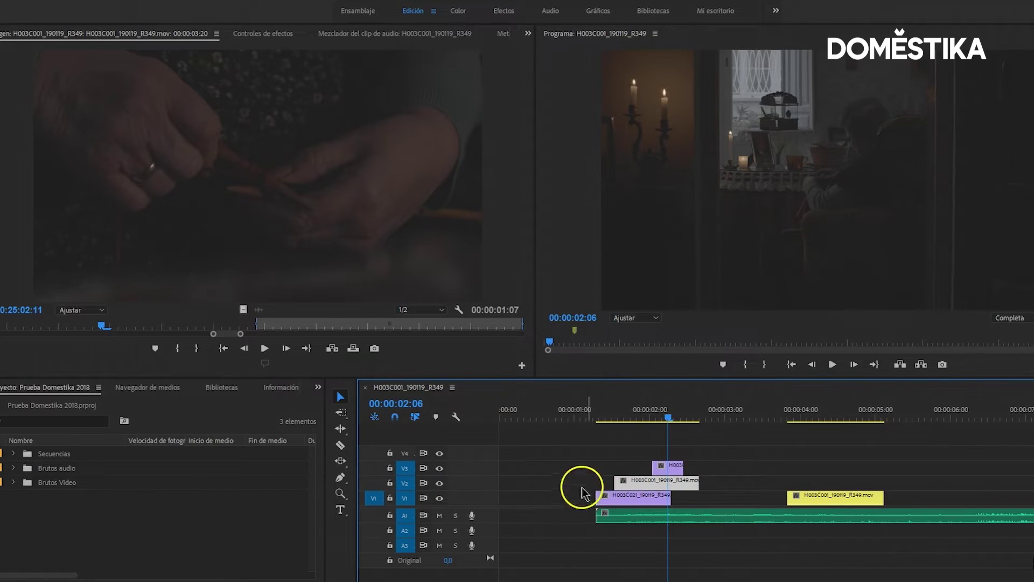
{"action": "key", "text": "c"}
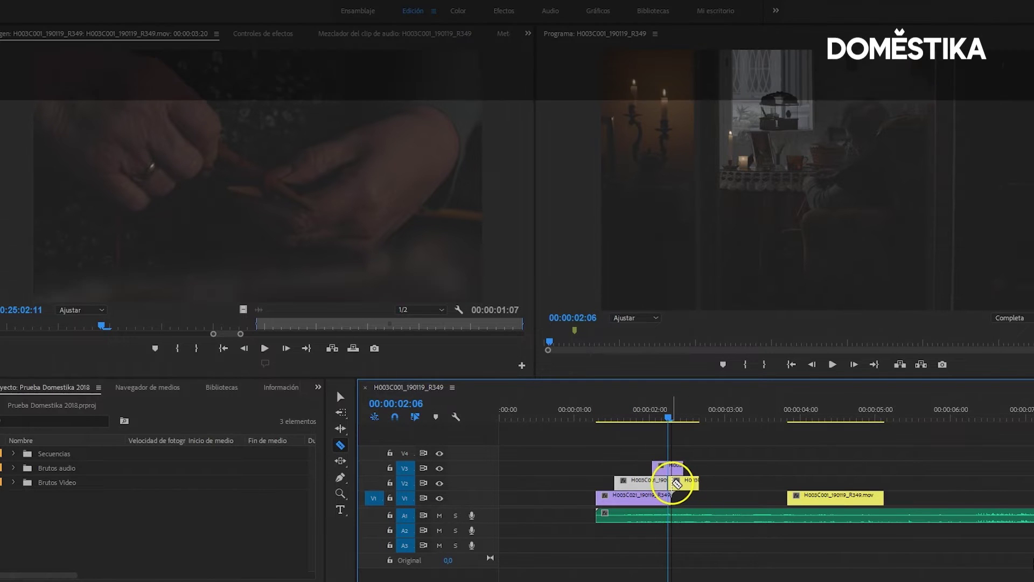
{"action": "left_click_drag", "start_coordinate": [671, 418], "coordinate": [687, 418]}
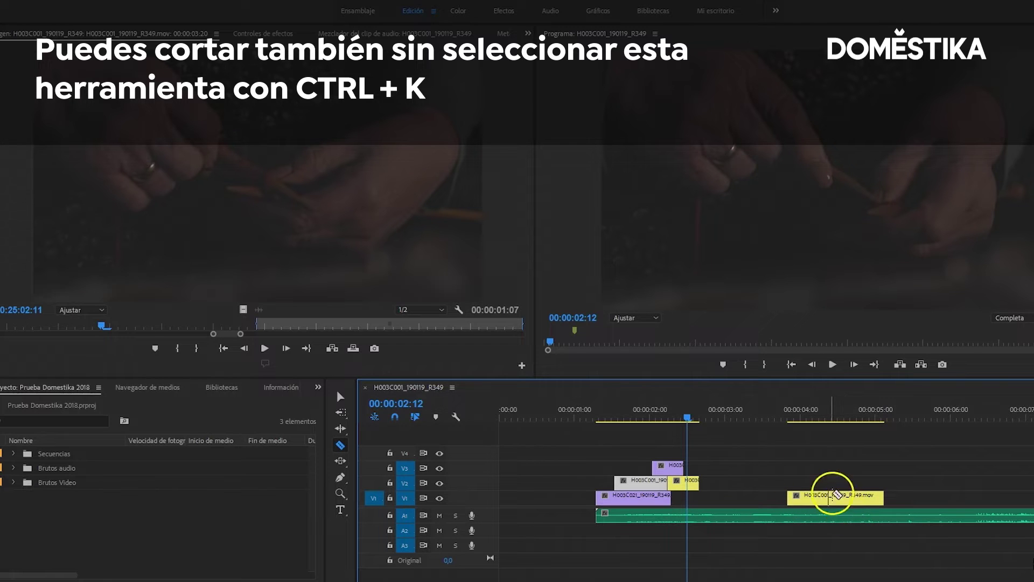
Split the last V1 clip at 00:00:04:19 with Ctrl+K
{"action": "key", "text": "v"}
{"action": "left_click", "coordinate": [842, 499]}
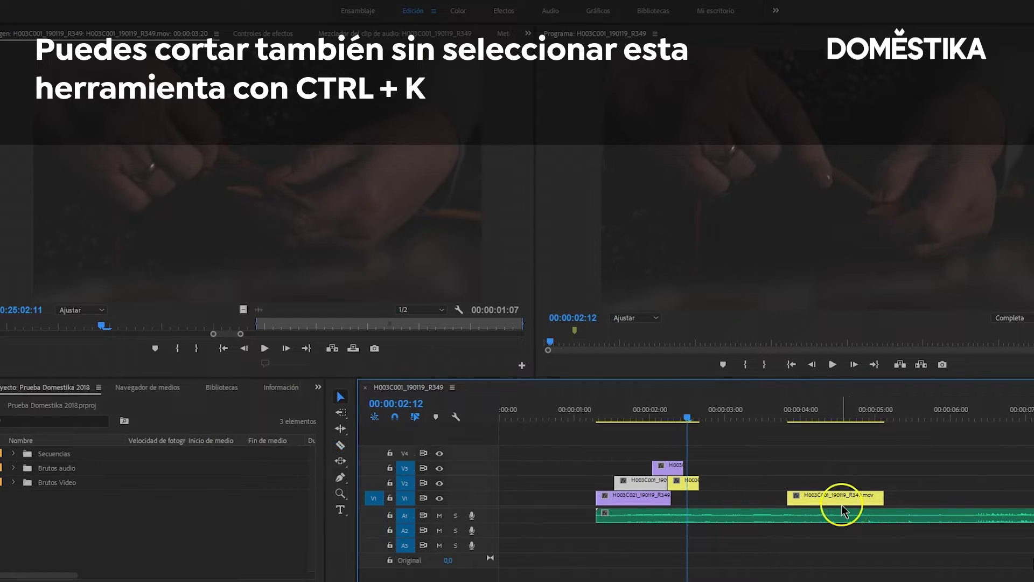
{"action": "left_click", "coordinate": [826, 420]}
{"action": "left_click_drag", "start_coordinate": [828, 421], "coordinate": [859, 419]}
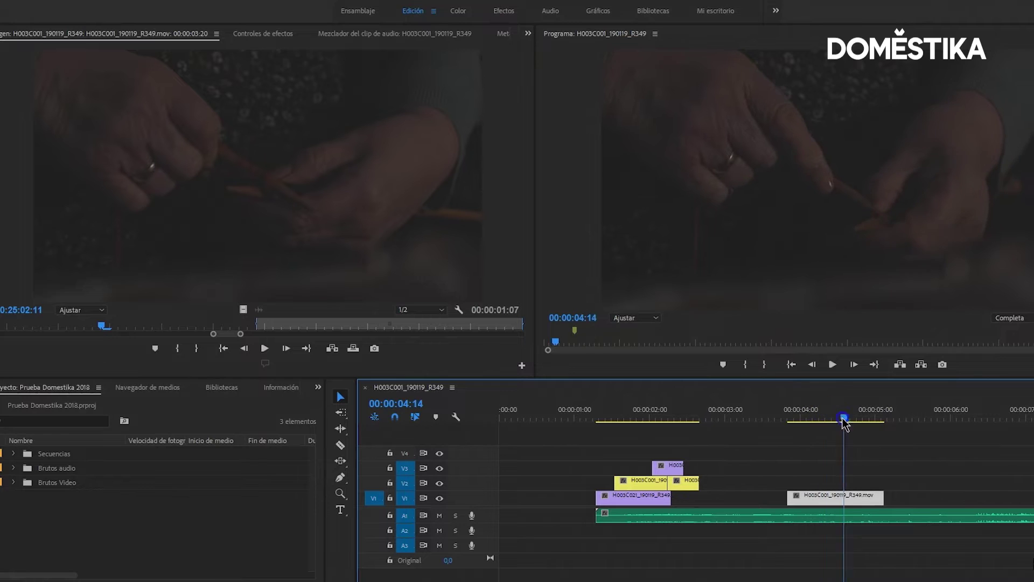
{"action": "key", "text": "ctrl+k"}
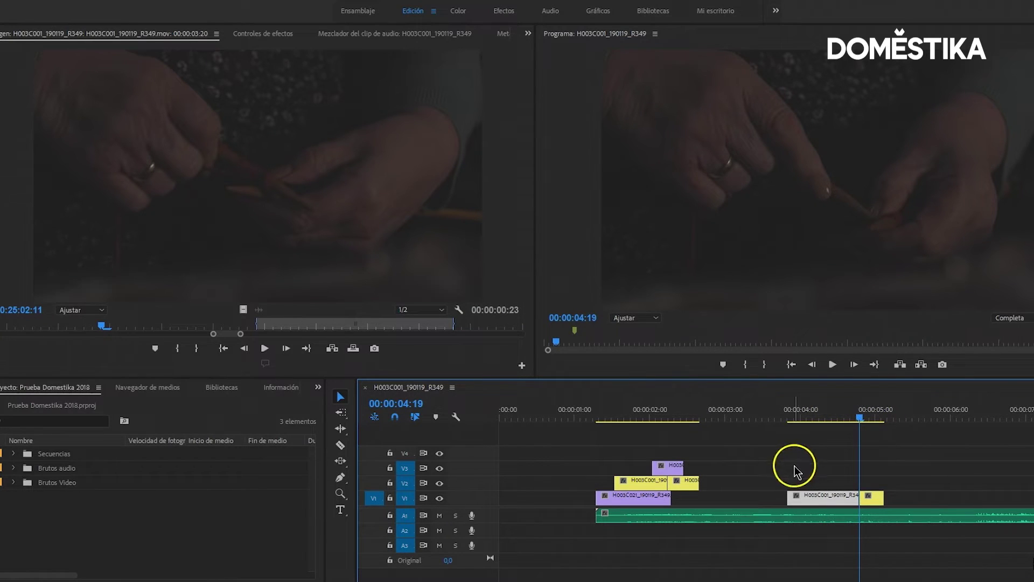
Cut all tracks at about 00:00:02:04 and shift the pieces after the cut to the right
{"action": "left_click", "coordinate": [656, 416]}
{"action": "left_click_drag", "start_coordinate": [658, 420], "coordinate": [662, 420]}
{"action": "left_click", "coordinate": [669, 474]}
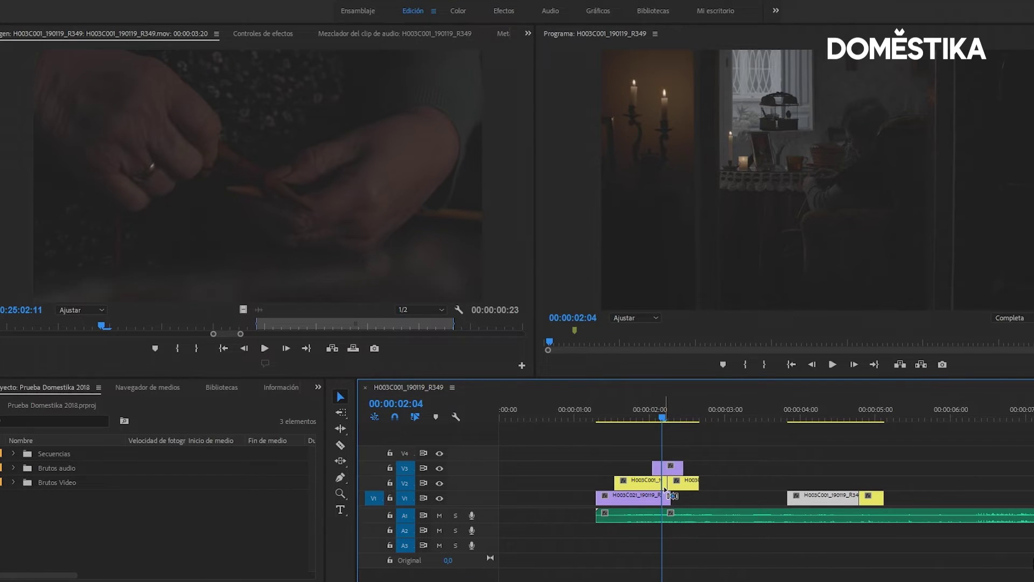
{"action": "left_click_drag", "start_coordinate": [670, 416], "coordinate": [644, 416]}
{"action": "left_click", "coordinate": [657, 477]}
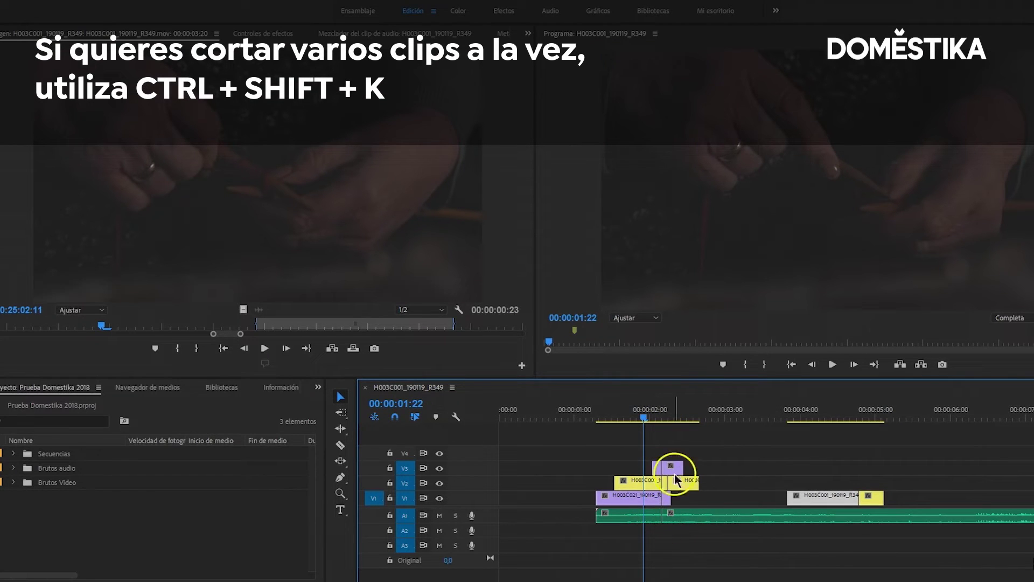
{"action": "left_click_drag", "start_coordinate": [677, 447], "coordinate": [672, 527]}
{"action": "mouse_move", "coordinate": [680, 485]}
{"action": "left_mouse_down"}
{"action": "mouse_move", "coordinate": [702, 485]}
{"action": "mouse_move", "coordinate": [677, 470]}
{"action": "left_mouse_up"}
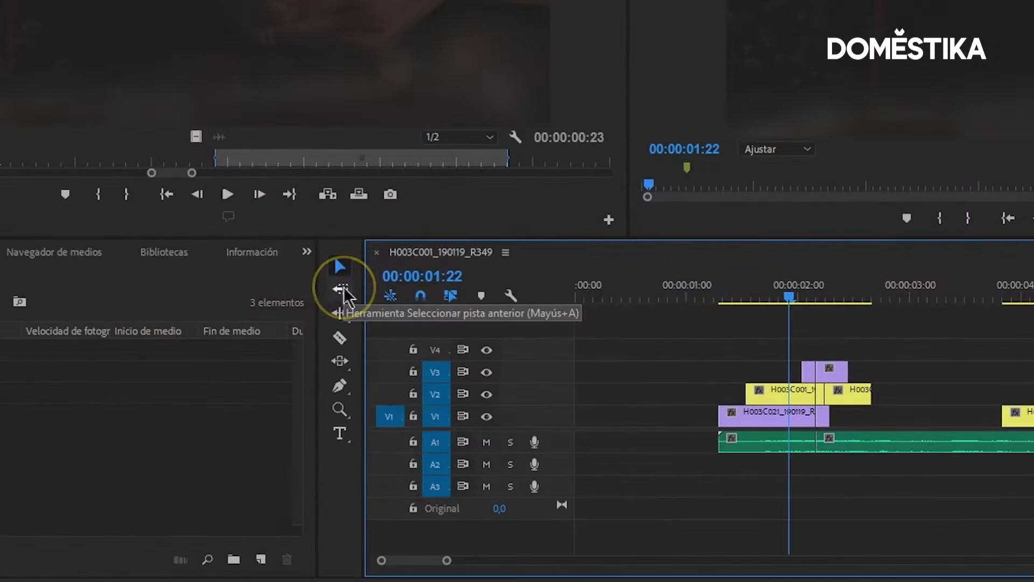
Select the opening clip group with Track Select Backward and drag it earlier in the sequence
{"action": "left_click", "coordinate": [341, 413]}
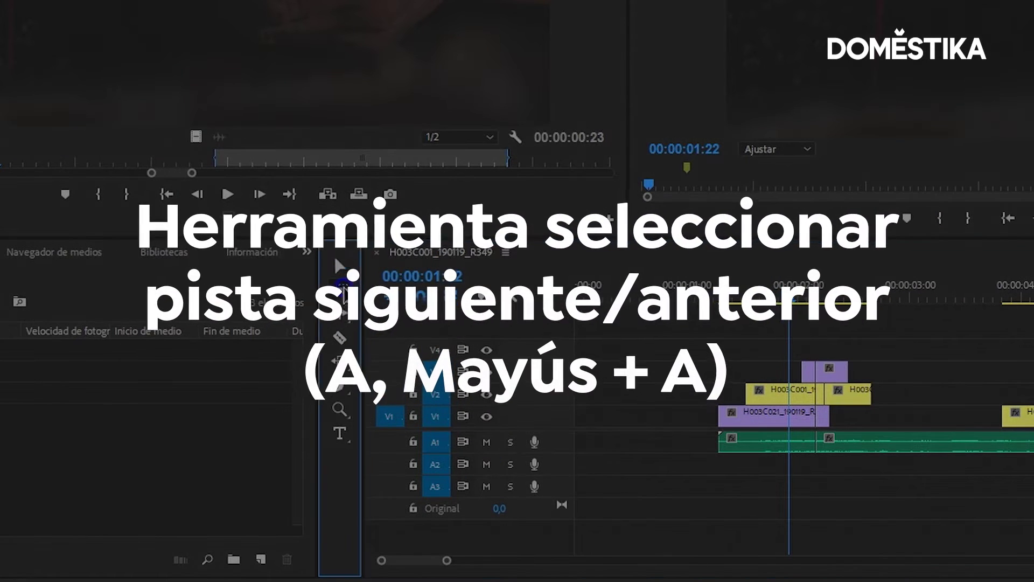
{"action": "left_click", "coordinate": [343, 288]}
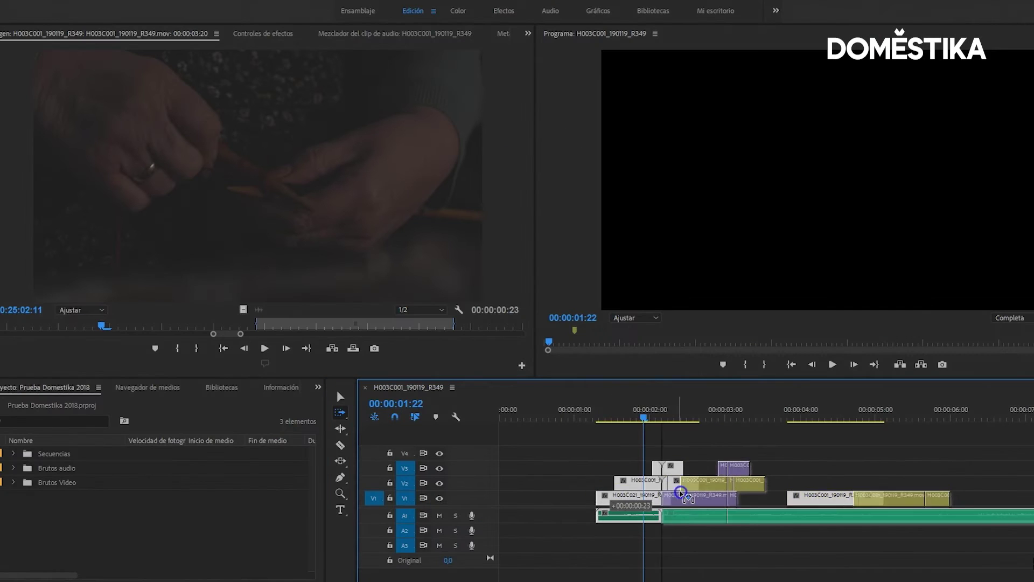
{"action": "left_click", "coordinate": [515, 541]}
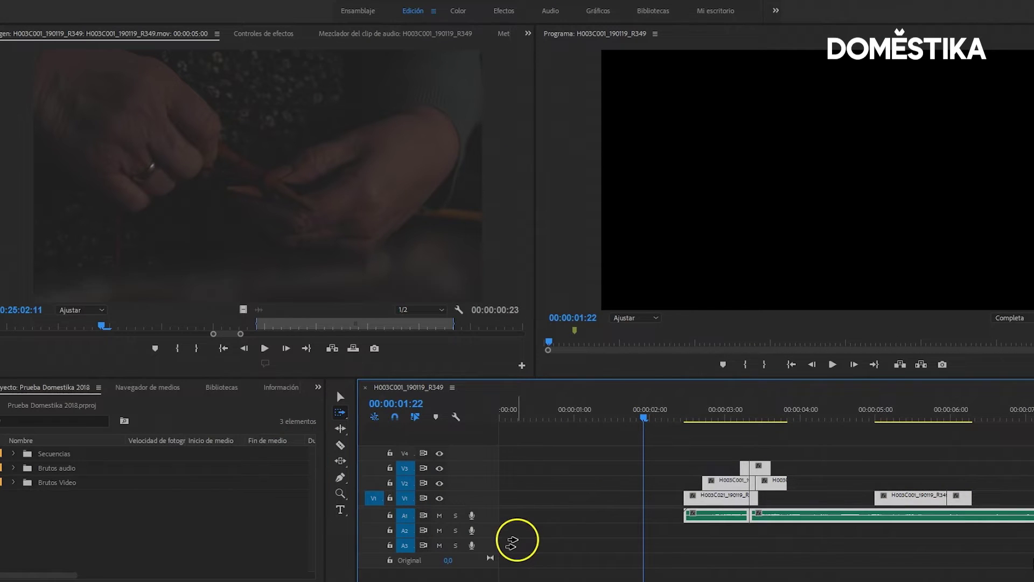
{"action": "left_click", "coordinate": [345, 416]}
{"action": "left_click", "coordinate": [343, 418]}
{"action": "left_click", "coordinate": [377, 424]}
{"action": "left_click_drag", "start_coordinate": [779, 485], "coordinate": [666, 484]}
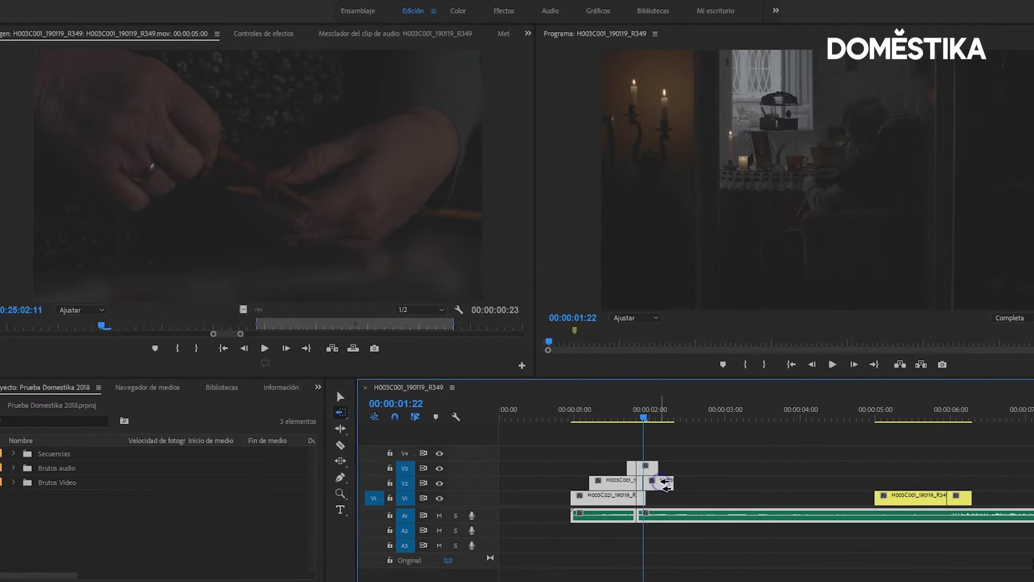
{"action": "left_click", "coordinate": [341, 428]}
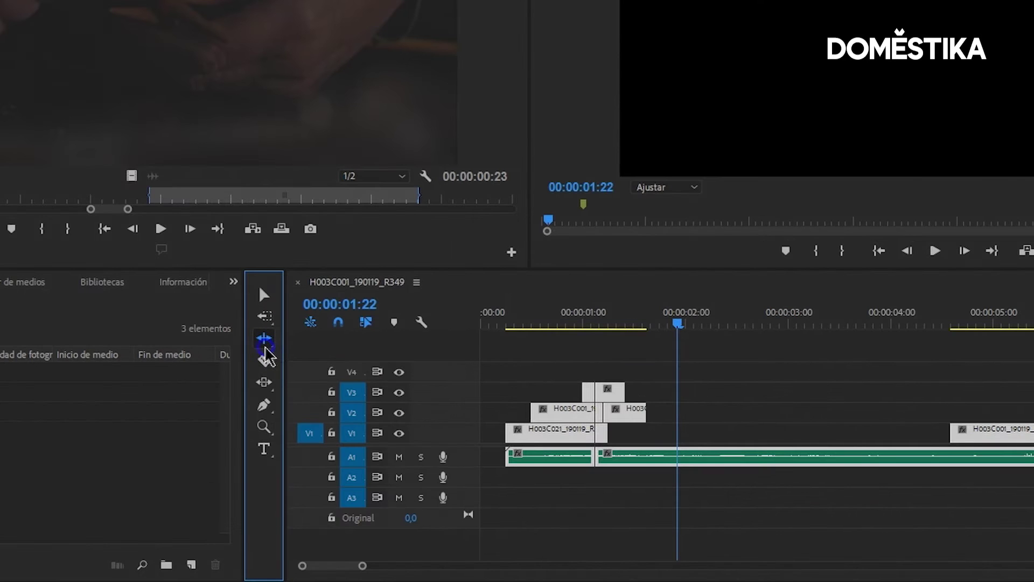
Roll the purple–grey V1 cut two frames later, three frames earlier, then two frames later
{"action": "left_click", "coordinate": [264, 344]}
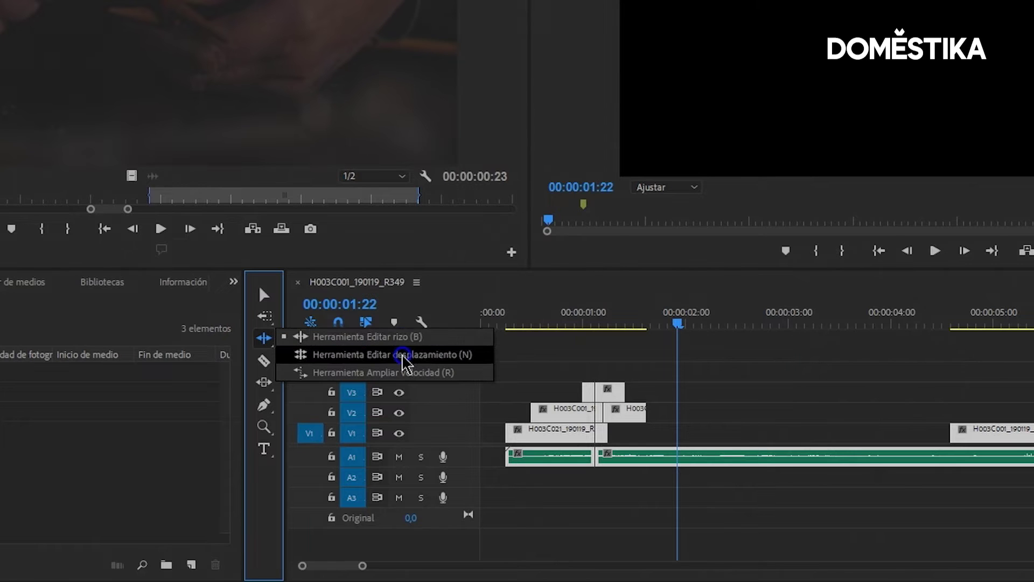
{"action": "left_click", "coordinate": [404, 354]}
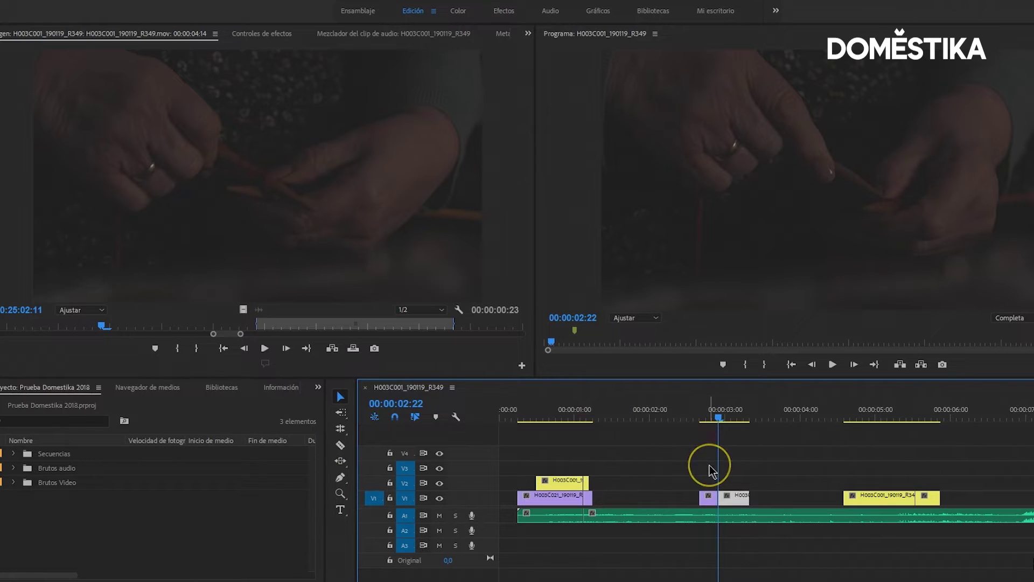
{"action": "mouse_move", "coordinate": [722, 482]}
{"action": "left_mouse_down"}
{"action": "mouse_move", "coordinate": [713, 438]}
{"action": "mouse_move", "coordinate": [727, 426]}
{"action": "left_mouse_up"}
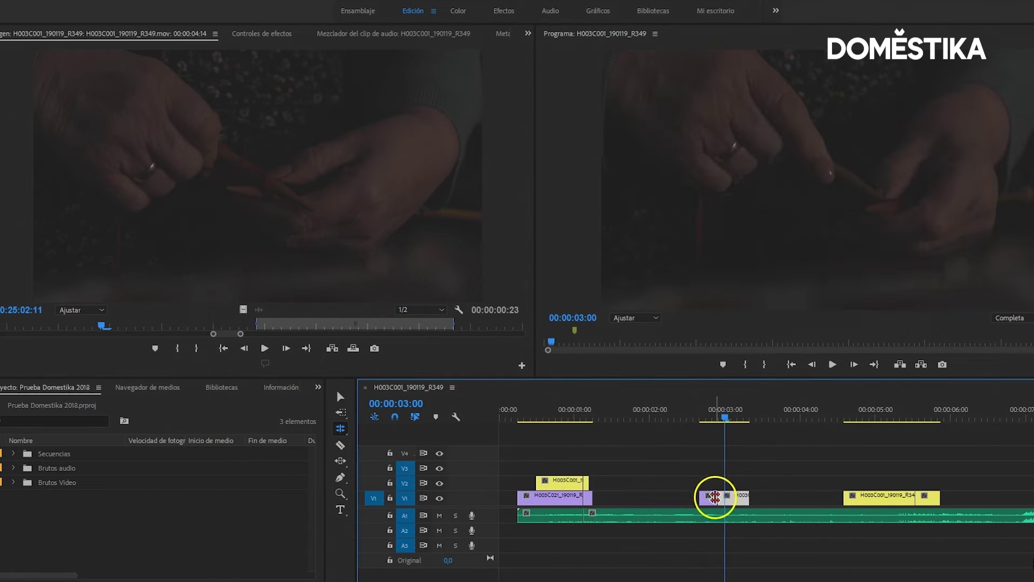
{"action": "left_click_drag", "start_coordinate": [716, 499], "coordinate": [731, 499]}
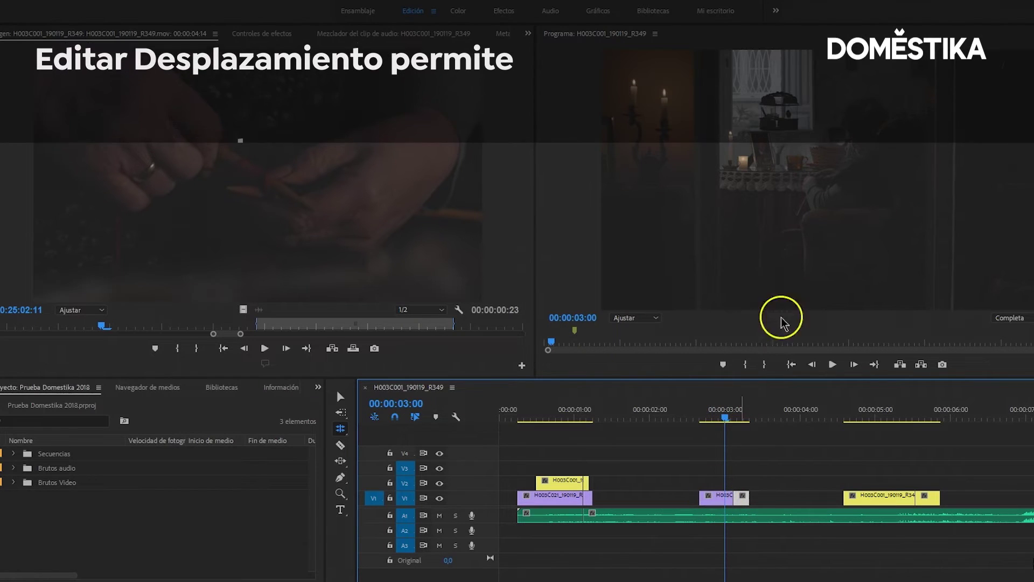
{"action": "left_click_drag", "start_coordinate": [725, 417], "coordinate": [742, 418]}
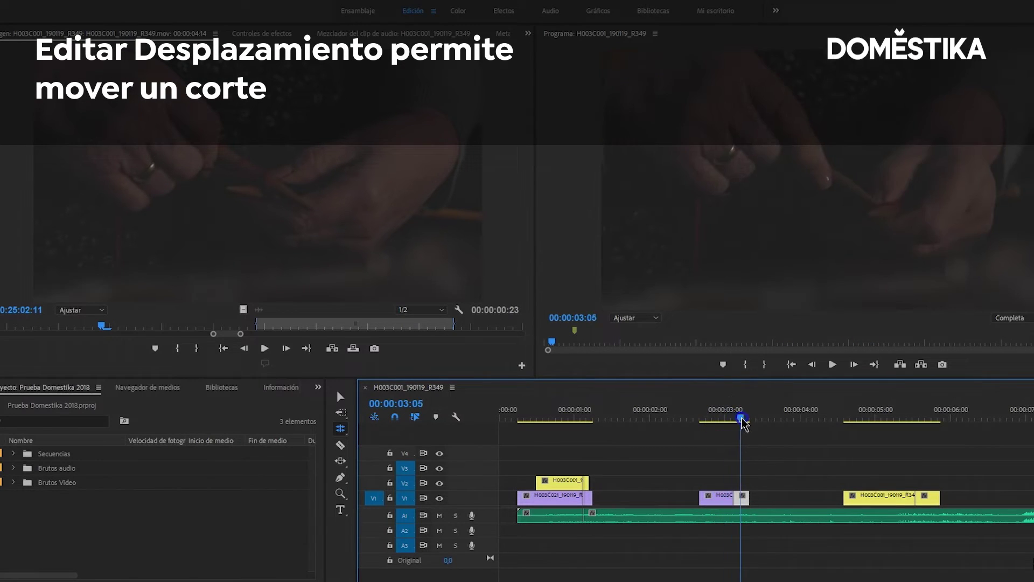
{"action": "left_click_drag", "start_coordinate": [731, 500], "coordinate": [713, 516]}
{"action": "left_click_drag", "start_coordinate": [736, 416], "coordinate": [706, 418]}
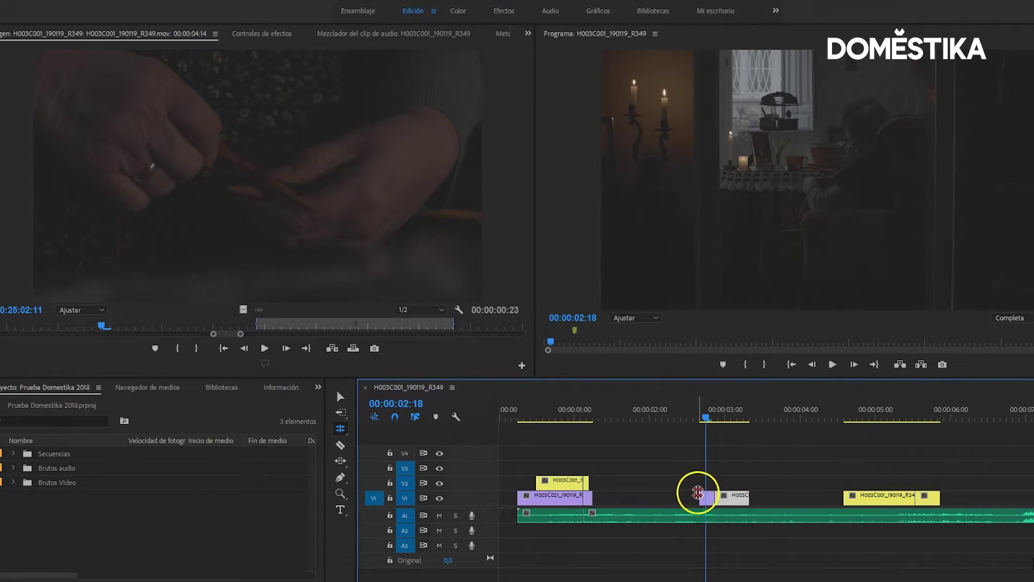
{"action": "left_click_drag", "start_coordinate": [715, 501], "coordinate": [723, 494]}
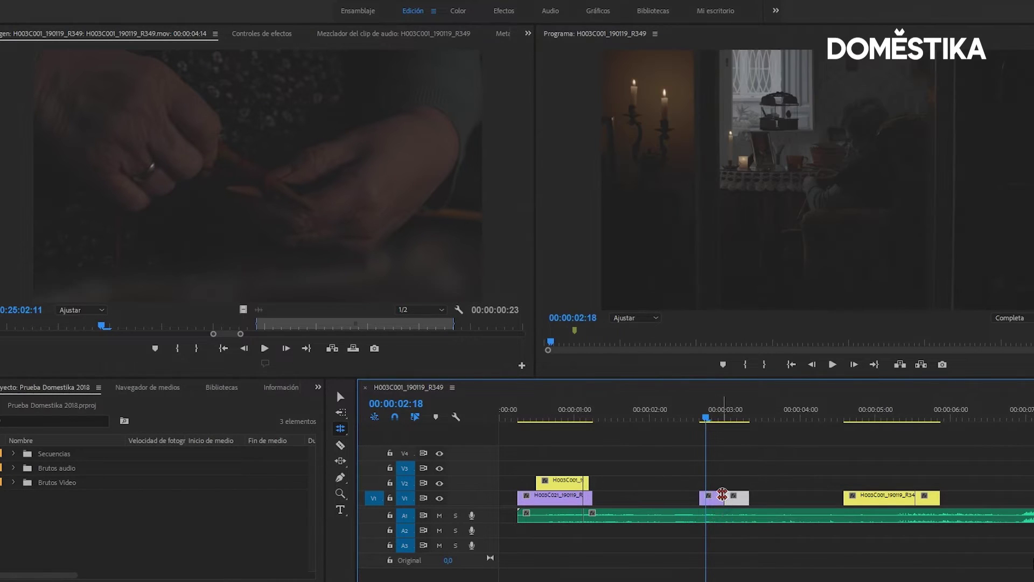
{"action": "left_click_drag", "start_coordinate": [340, 428], "coordinate": [396, 446]}
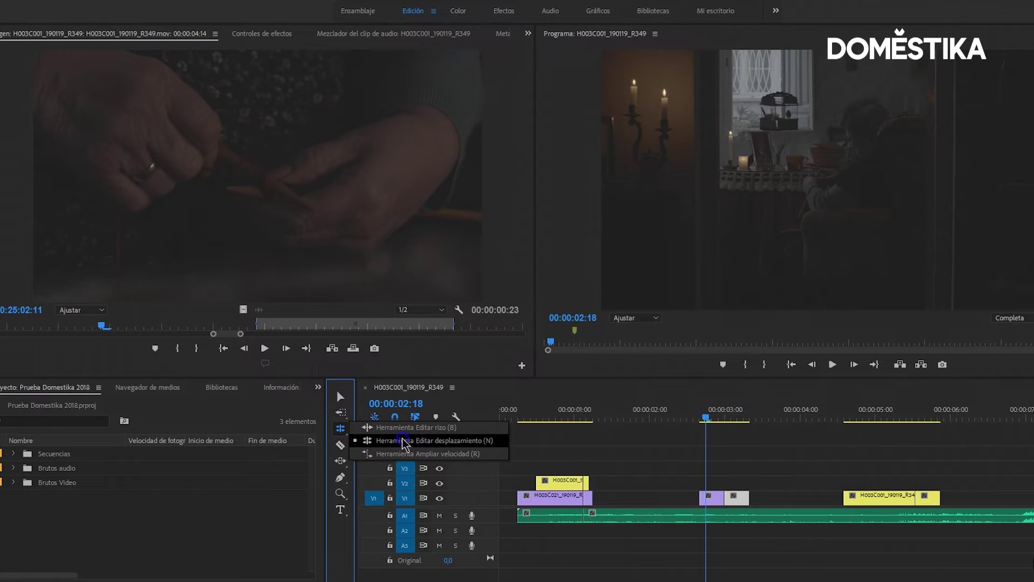
Ripple-trim the H003C001, purple and yellow V1 clip edges so later clips follow without gaps
{"action": "left_click", "coordinate": [409, 427]}
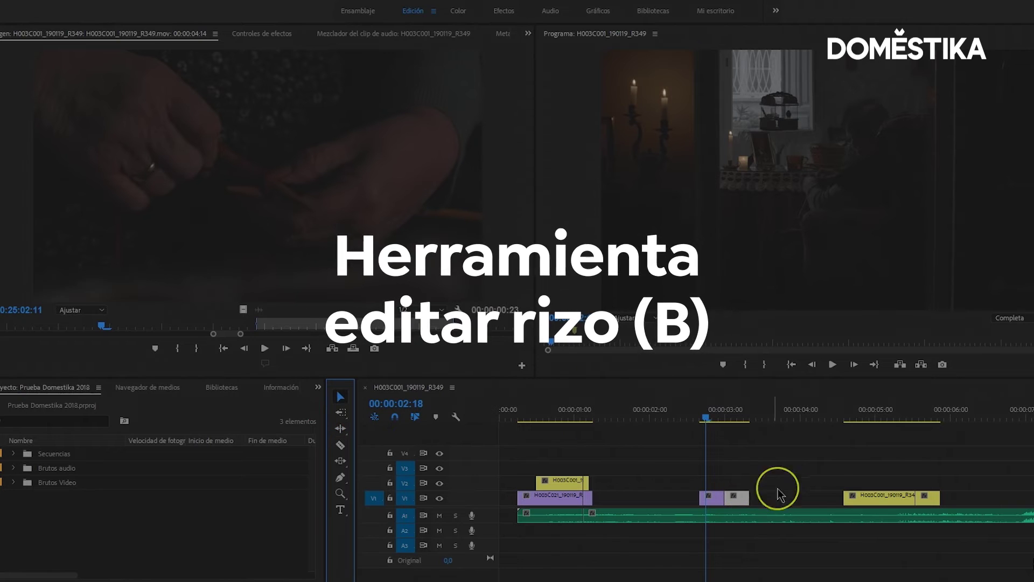
{"action": "left_click_drag", "start_coordinate": [844, 498], "coordinate": [930, 499]}
{"action": "left_click", "coordinate": [340, 428]}
{"action": "left_click_drag", "start_coordinate": [723, 497], "coordinate": [715, 499]}
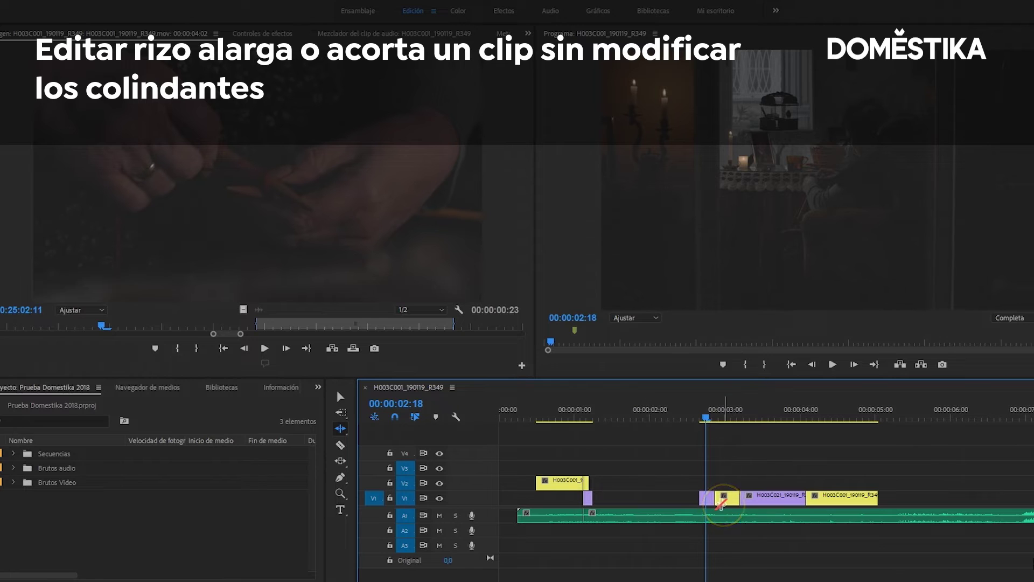
{"action": "left_click_drag", "start_coordinate": [718, 499], "coordinate": [725, 508]}
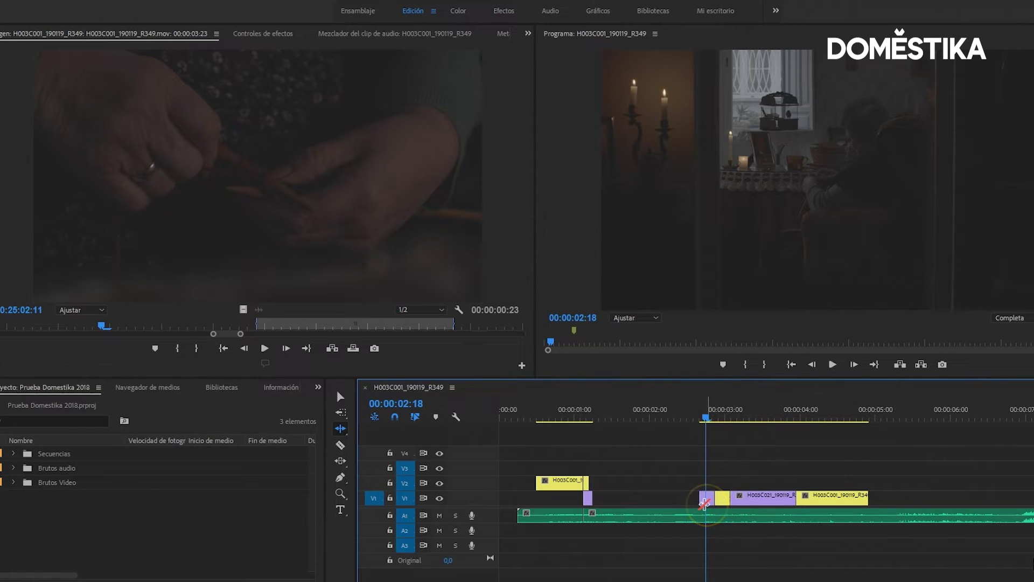
{"action": "left_click", "coordinate": [726, 499]}
{"action": "left_click_drag", "start_coordinate": [735, 496], "coordinate": [820, 497]}
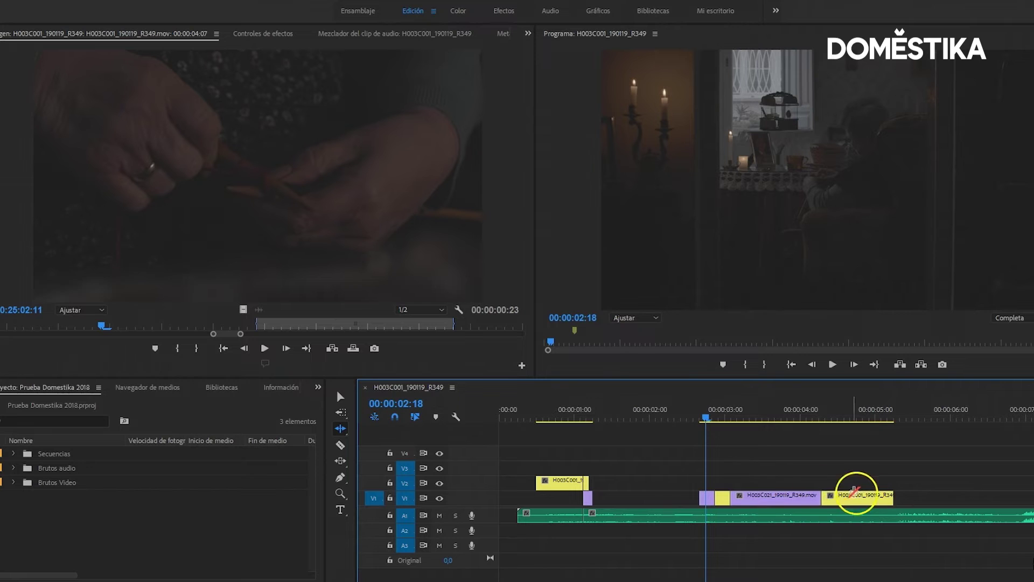
{"action": "left_click_drag", "start_coordinate": [341, 428], "coordinate": [379, 437]}
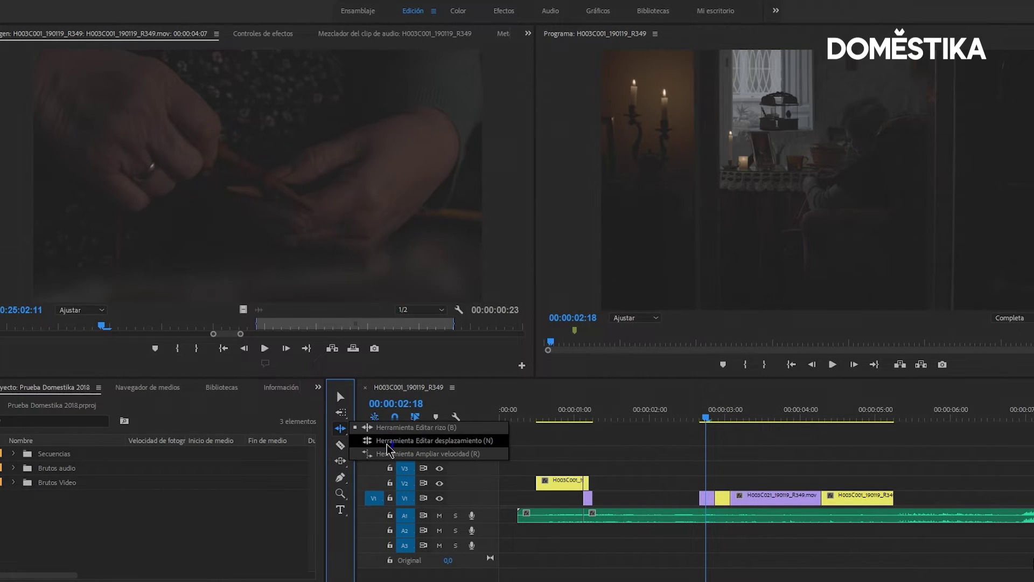
Rate-stretch the small V1 clip longer and play back the slow-motion result
{"action": "left_click", "coordinate": [405, 454]}
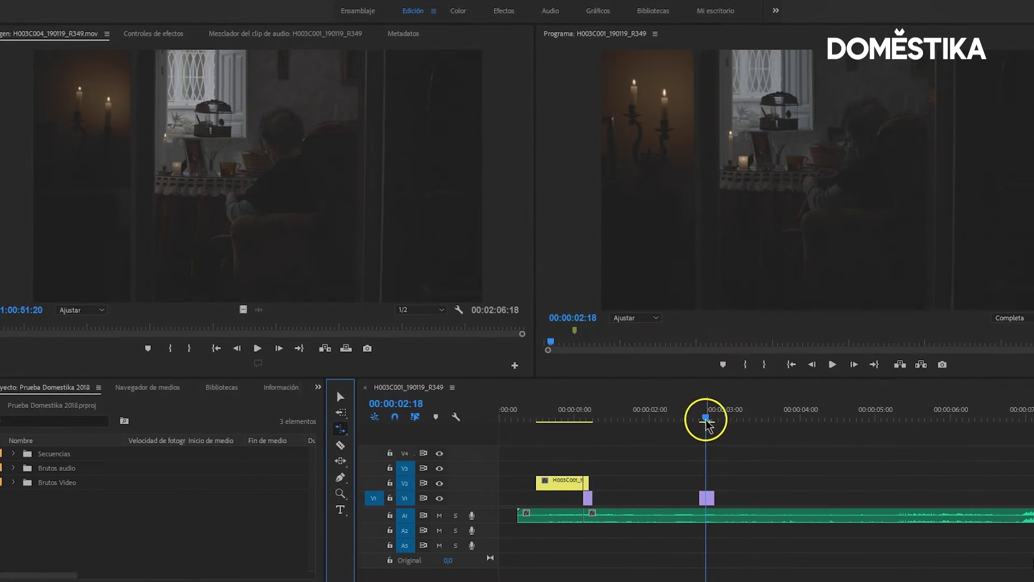
{"action": "left_click", "coordinate": [701, 420]}
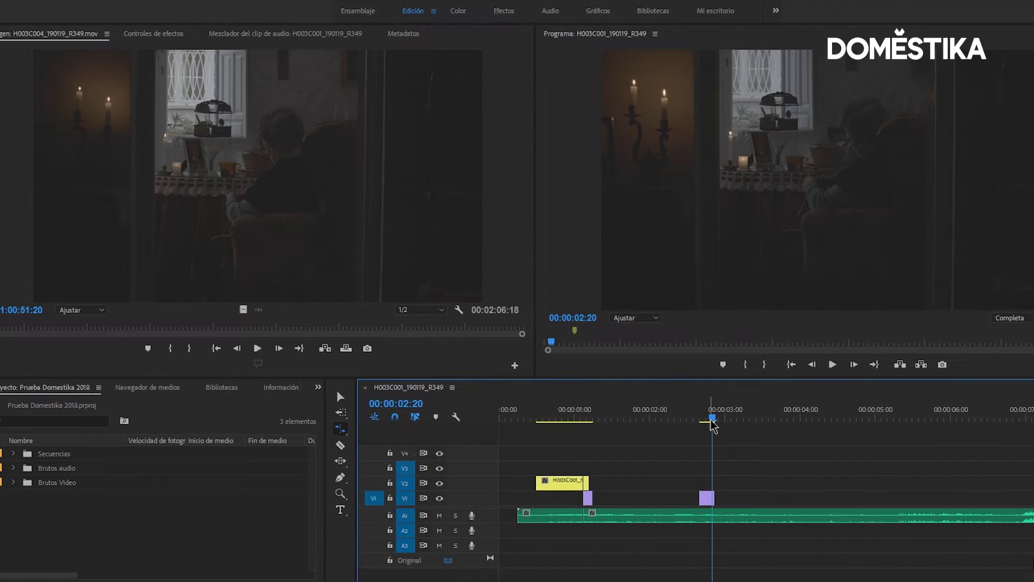
{"action": "left_click_drag", "start_coordinate": [715, 418], "coordinate": [709, 424]}
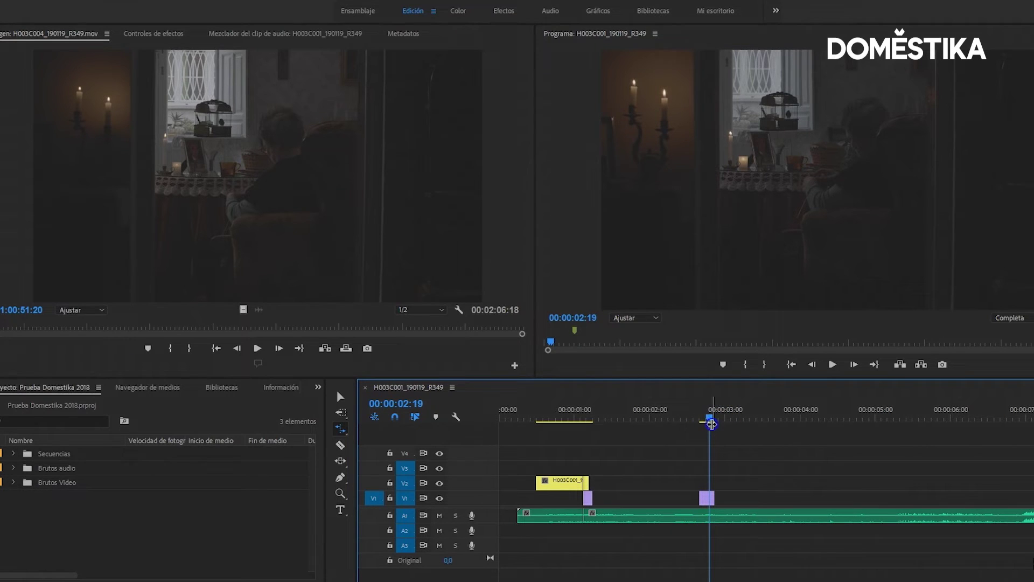
{"action": "left_click", "coordinate": [703, 420]}
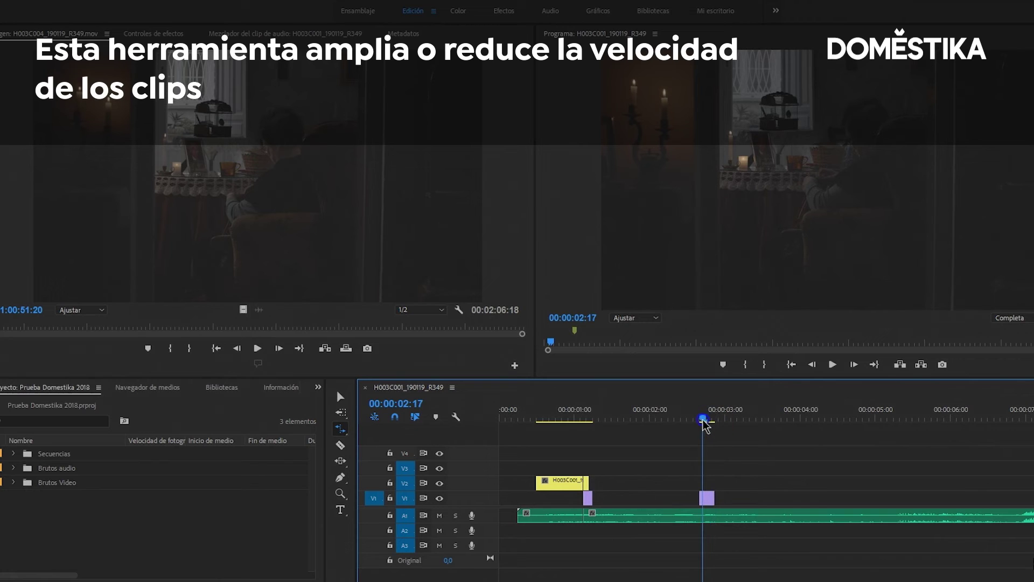
{"action": "key", "text": "space"}
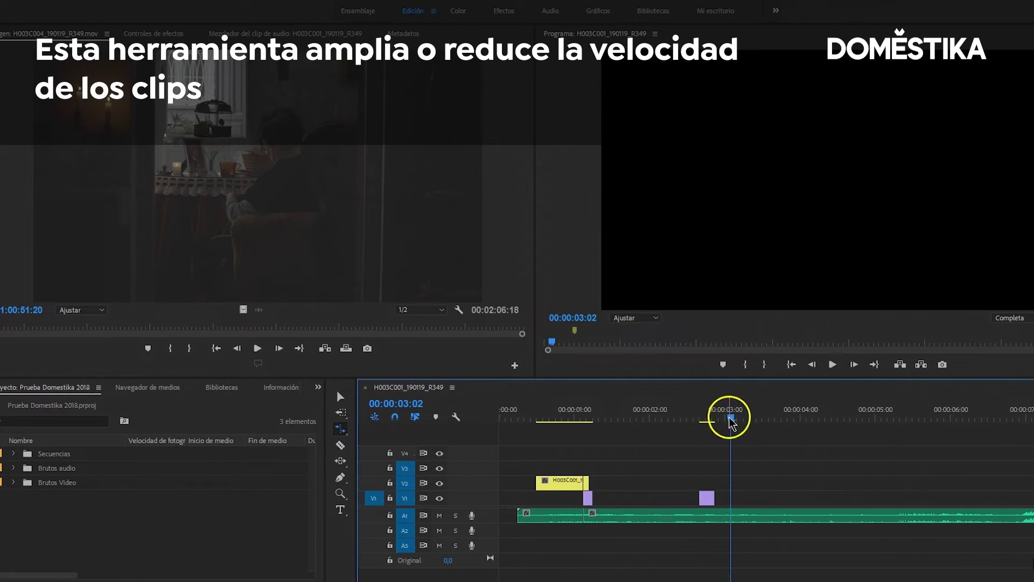
{"action": "left_click_drag", "start_coordinate": [714, 497], "coordinate": [851, 498]}
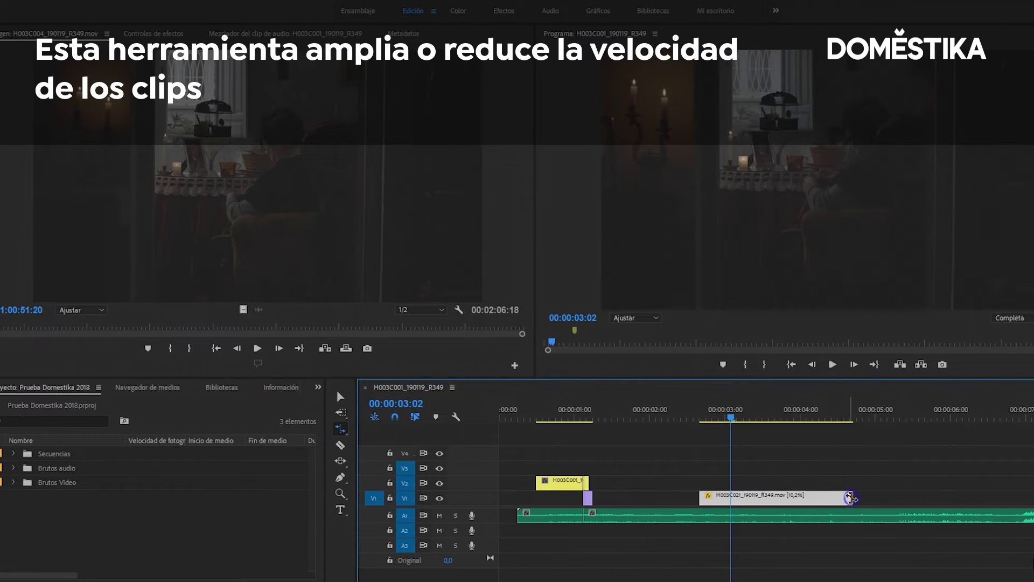
{"action": "key", "text": "space"}
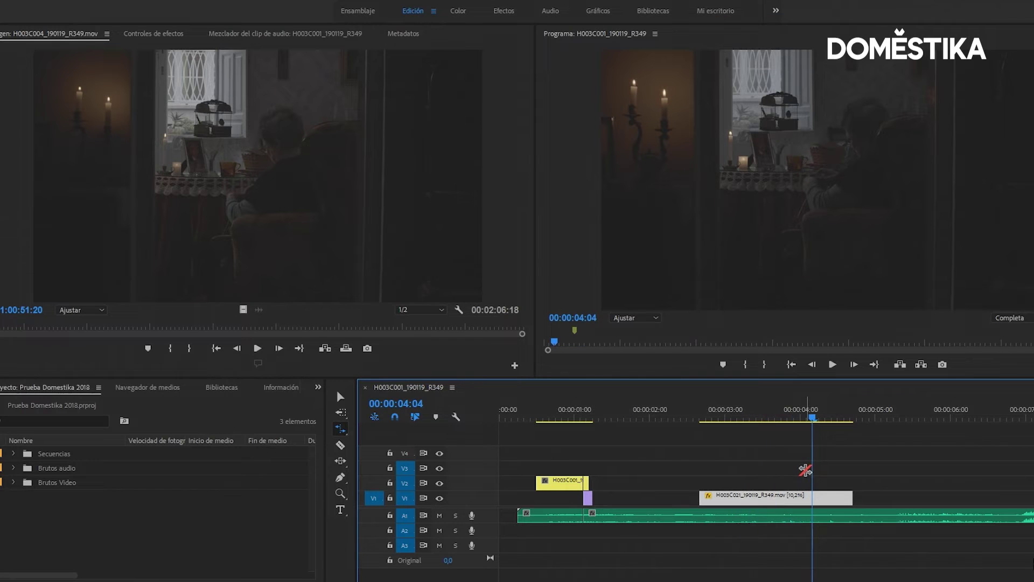
Compress the clip's end back to the playhead at 03:13 and open its Speed/Duration settings
{"action": "left_click_drag", "start_coordinate": [813, 418], "coordinate": [767, 418]}
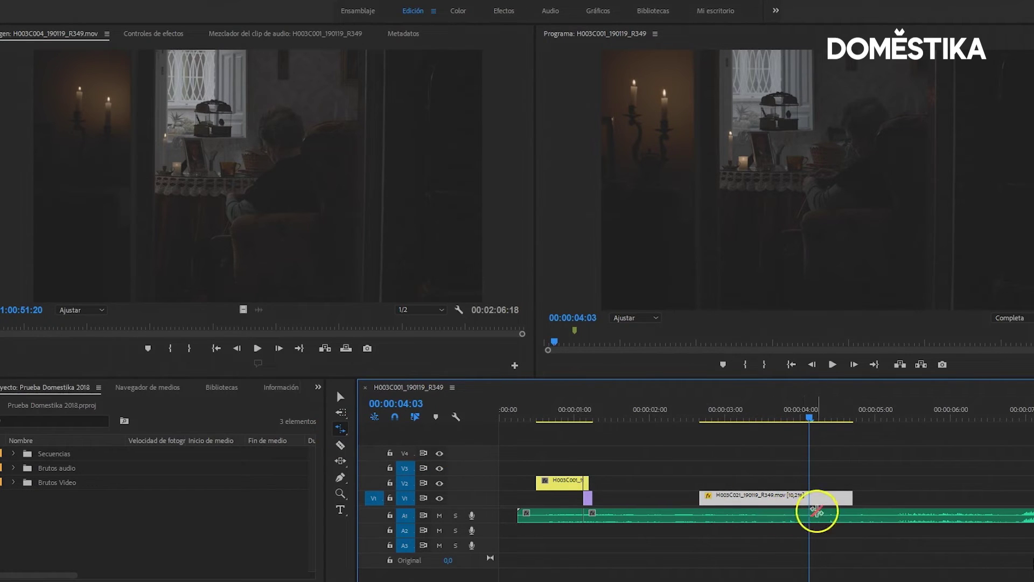
{"action": "left_click_drag", "start_coordinate": [847, 496], "coordinate": [774, 497]}
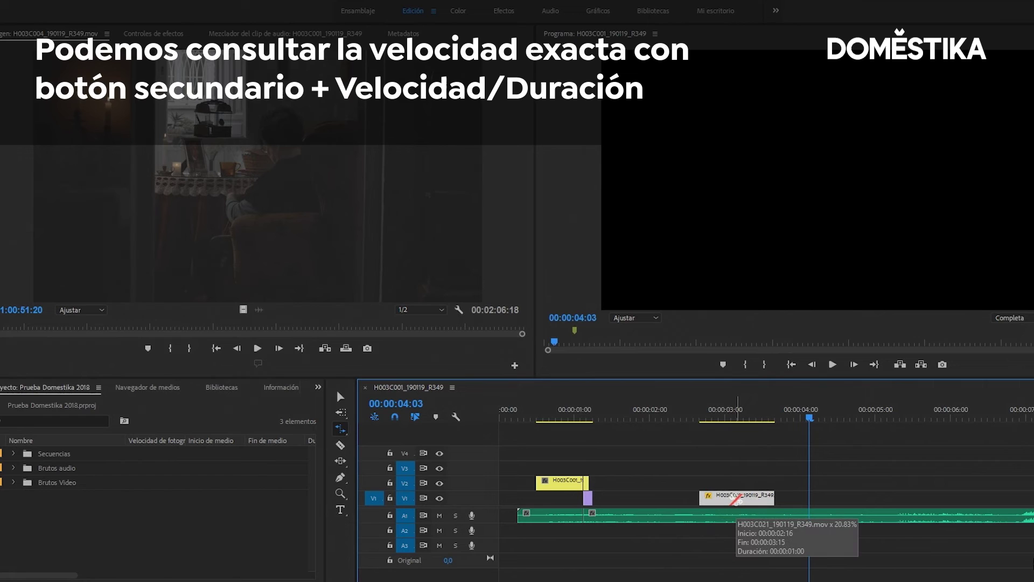
{"action": "right_click", "coordinate": [736, 499]}
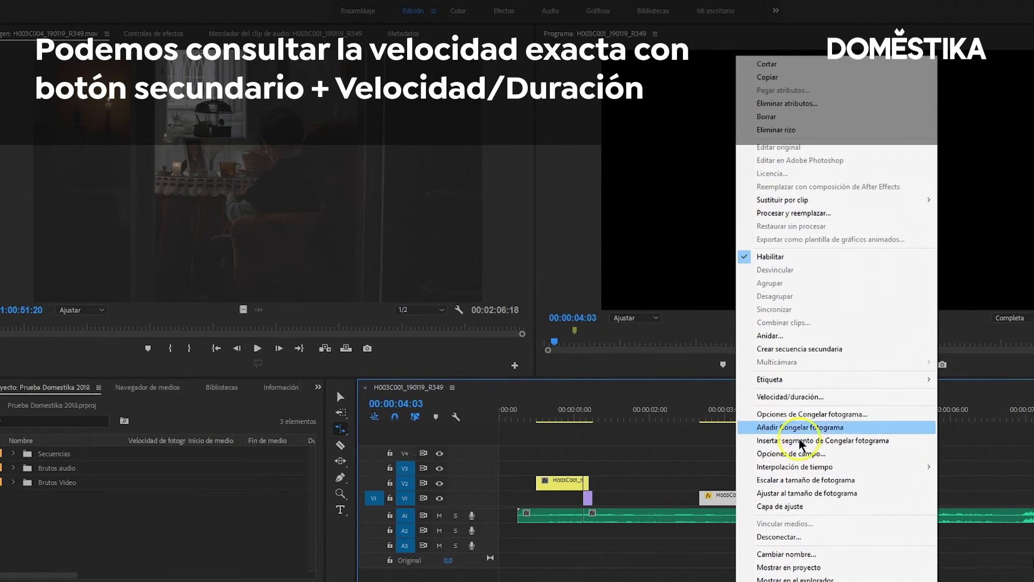
{"action": "left_click", "coordinate": [774, 399]}
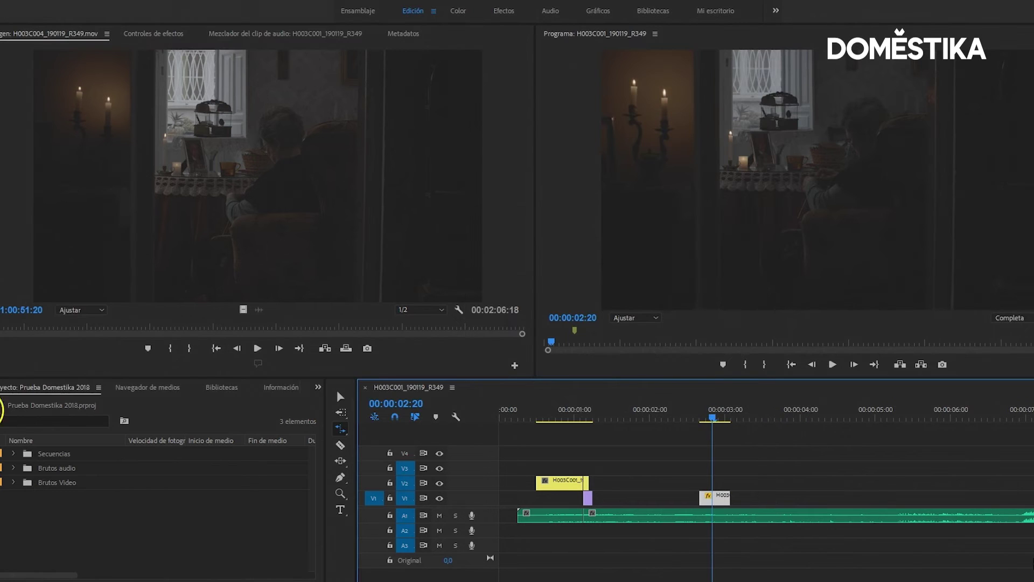
Slip the second V1 clip to another source range and open it in the Source monitor
{"action": "left_click", "coordinate": [341, 461]}
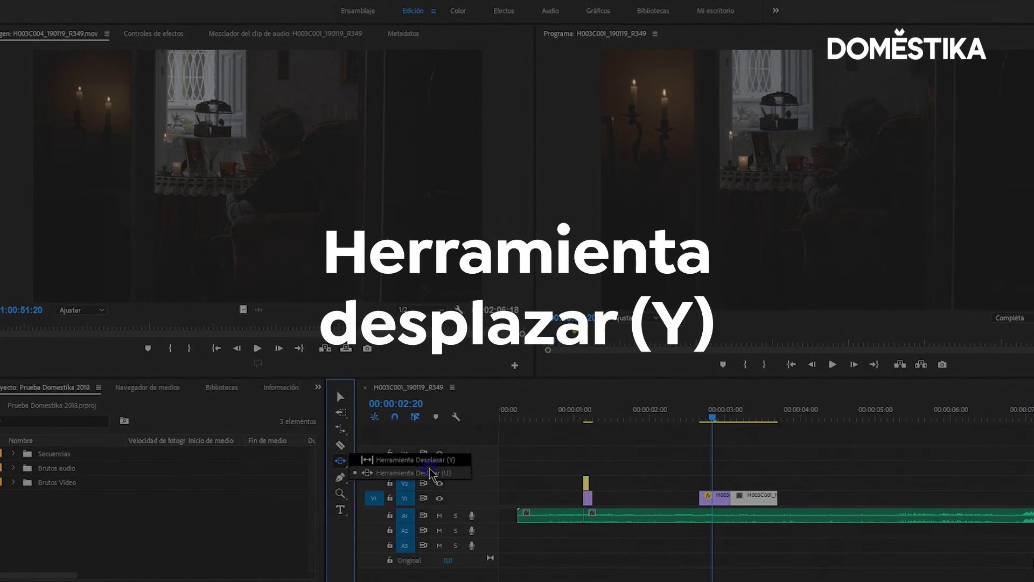
{"action": "left_click", "coordinate": [712, 493]}
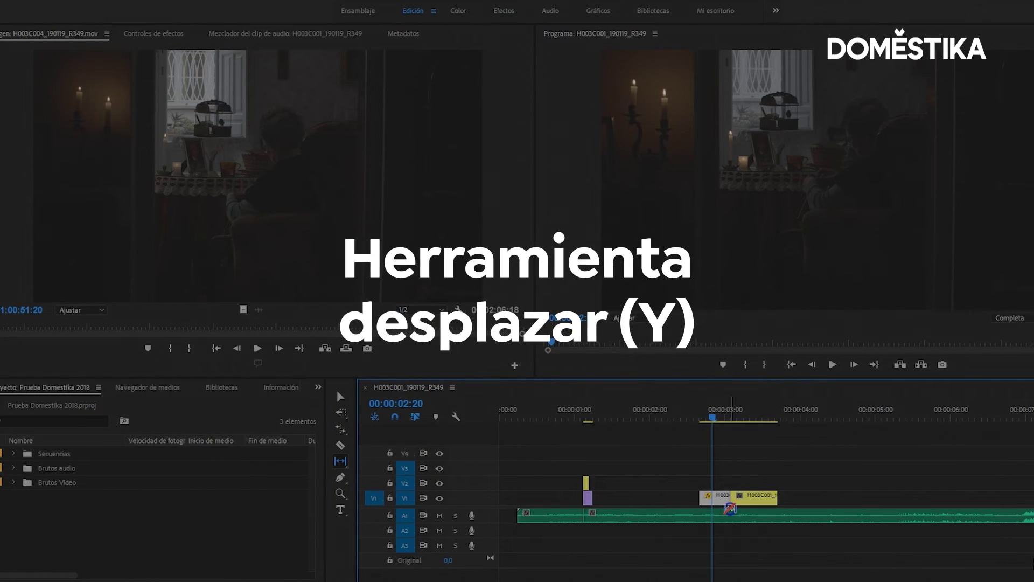
{"action": "left_click_drag", "start_coordinate": [782, 500], "coordinate": [817, 501]}
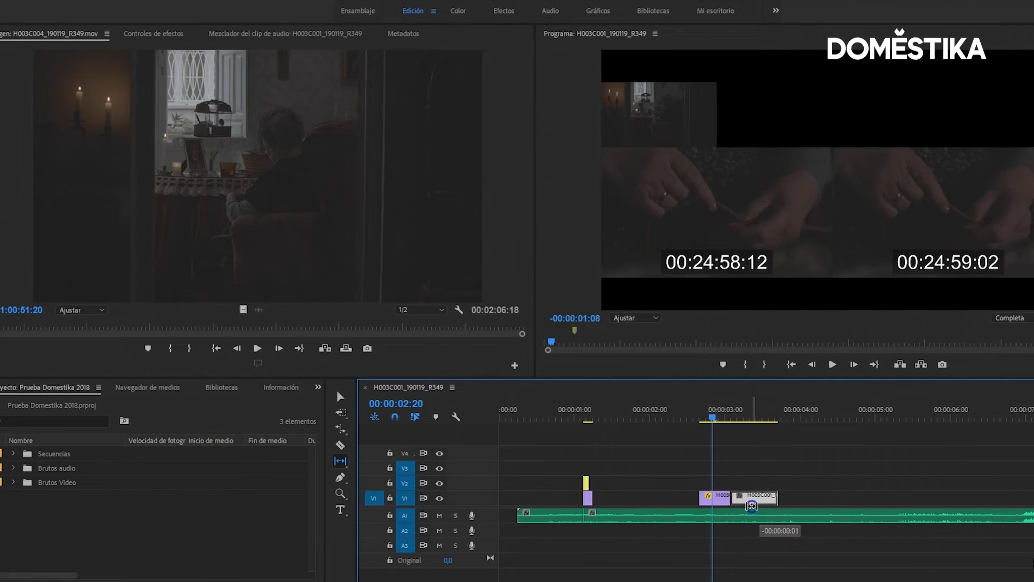
{"action": "left_click", "coordinate": [745, 492]}
{"action": "double_click", "coordinate": [746, 502]}
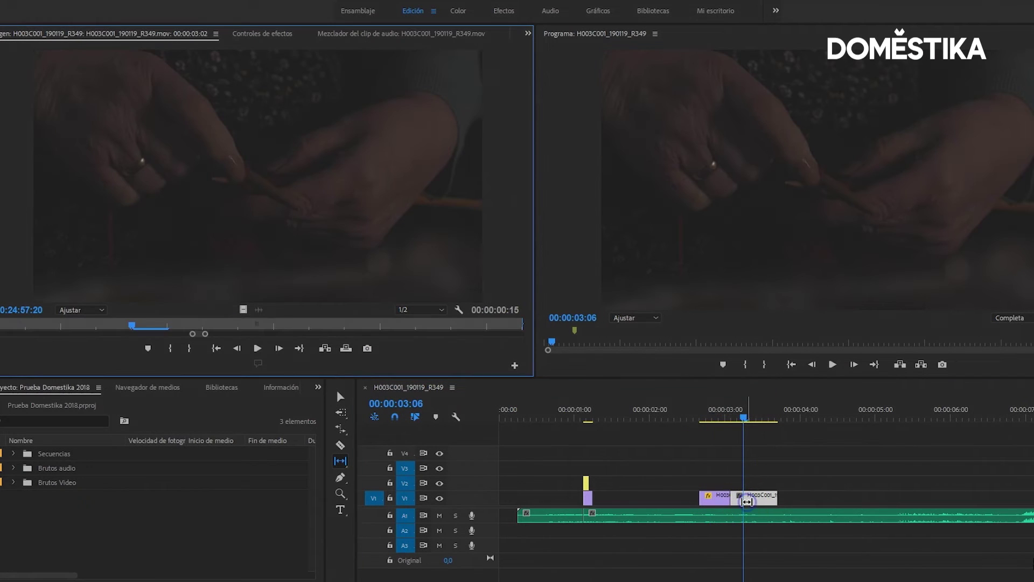
{"action": "left_click_drag", "start_coordinate": [216, 344], "coordinate": [358, 342]}
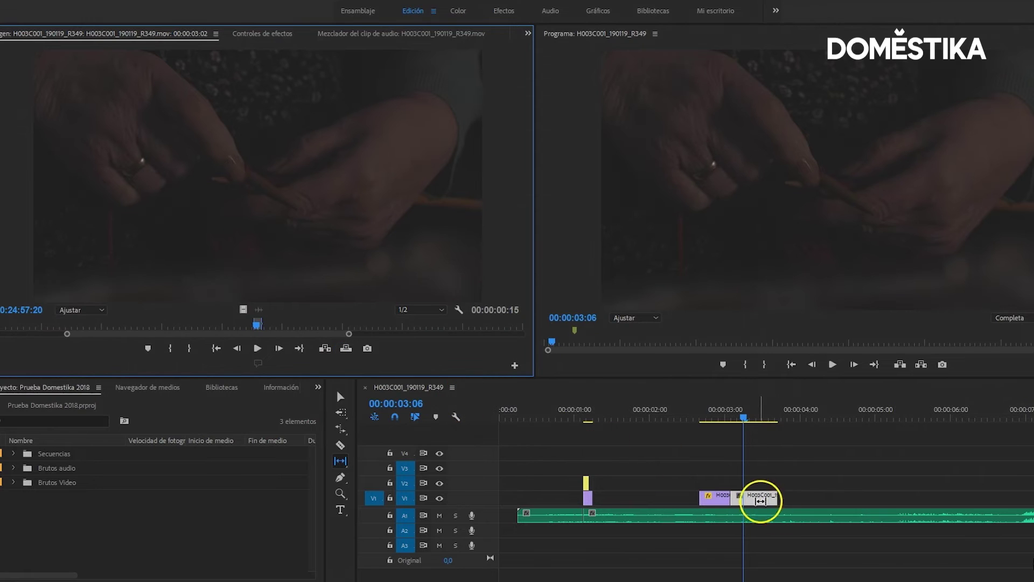
Slip the clip's footage further, settling on a 21-frame shift
{"action": "left_click_drag", "start_coordinate": [760, 501], "coordinate": [796, 500]}
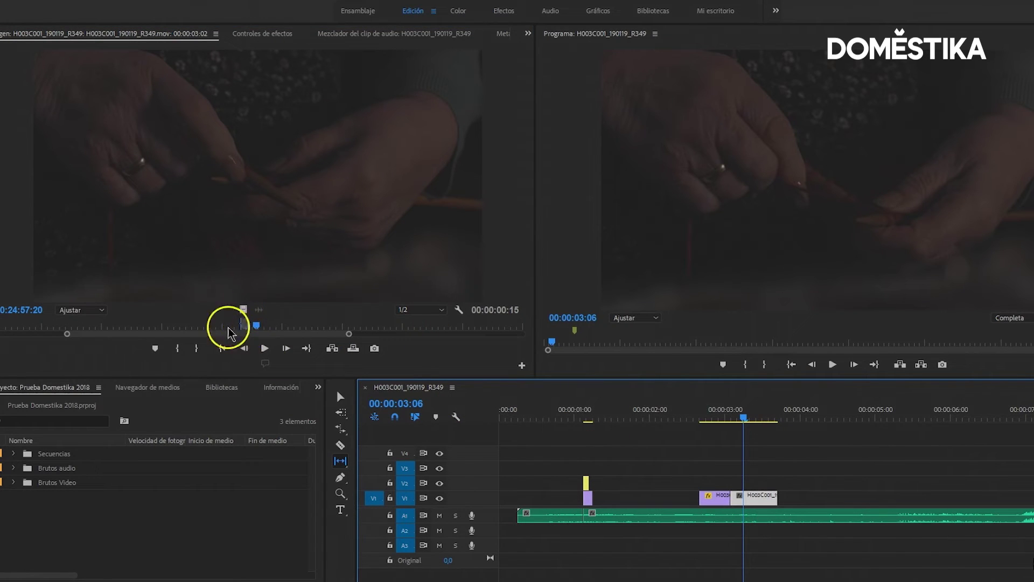
{"action": "left_click_drag", "start_coordinate": [752, 500], "coordinate": [399, 490]}
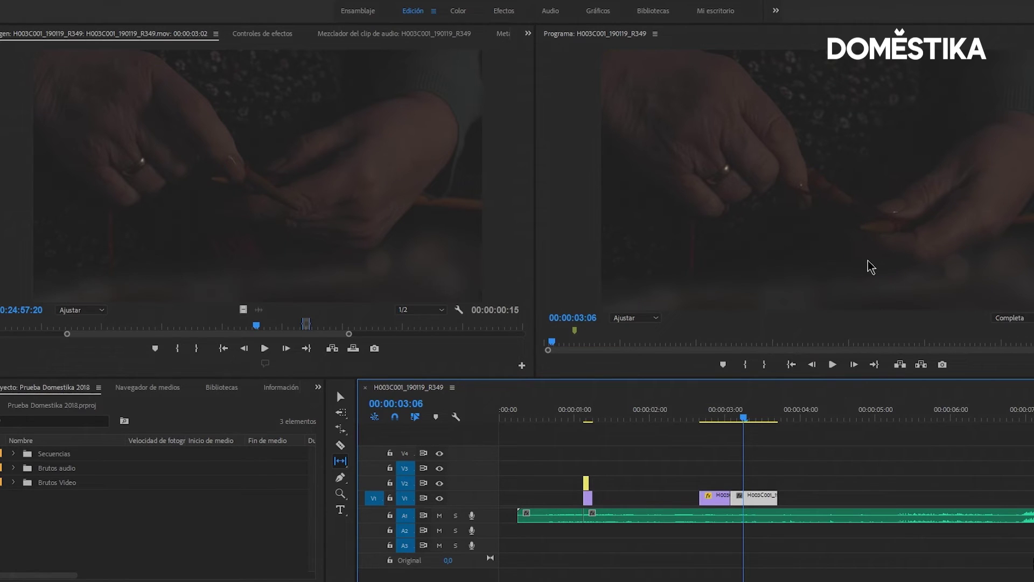
{"action": "left_click_drag", "start_coordinate": [750, 497], "coordinate": [946, 496]}
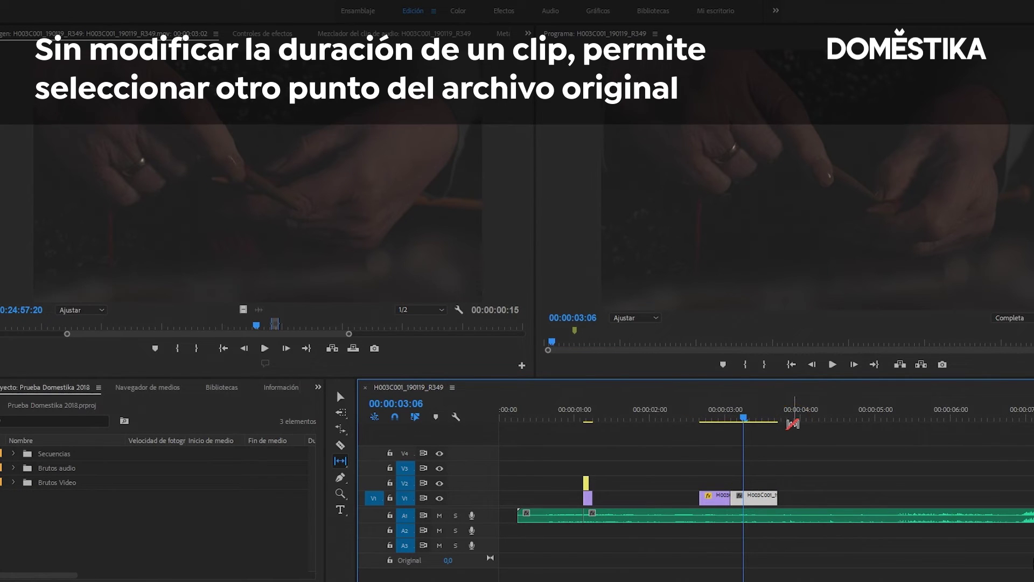
{"action": "left_click", "coordinate": [340, 461]}
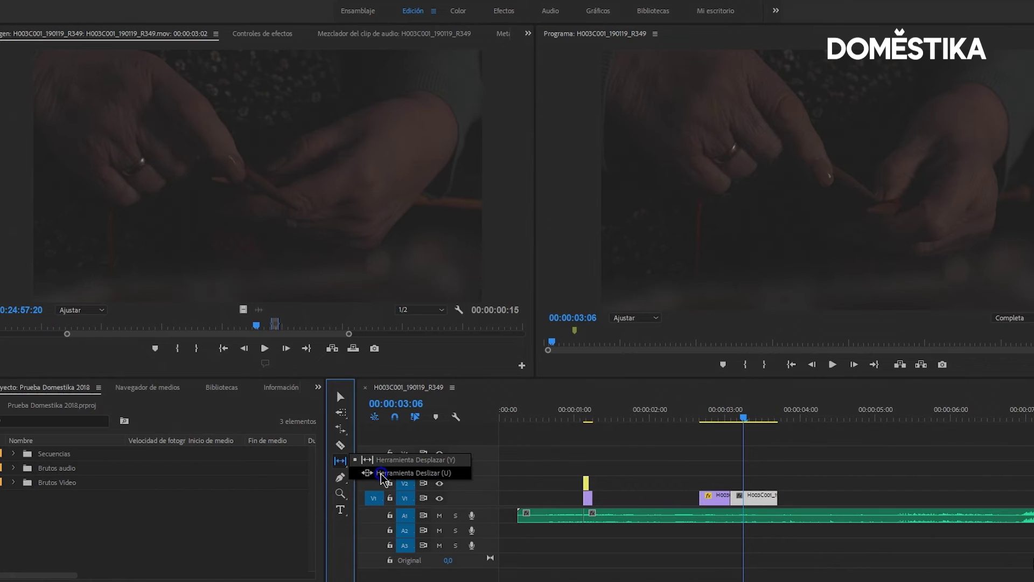
Slide the grey V1 clip 4 frames, then drag it earlier over the first clip to 00:00:02:14
{"action": "left_click", "coordinate": [371, 473]}
{"action": "mouse_move", "coordinate": [722, 498]}
{"action": "left_mouse_down"}
{"action": "mouse_move", "coordinate": [735, 516]}
{"action": "mouse_move", "coordinate": [716, 499]}
{"action": "mouse_move", "coordinate": [727, 498]}
{"action": "left_mouse_up"}
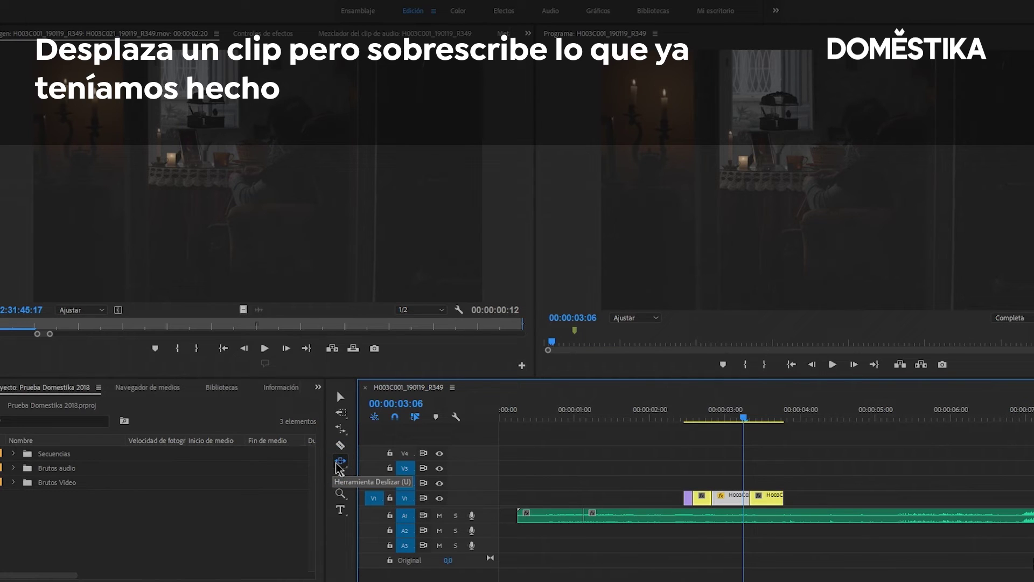
{"action": "key", "text": "v"}
{"action": "mouse_move", "coordinate": [728, 496]}
{"action": "left_mouse_down"}
{"action": "mouse_move", "coordinate": [698, 490]}
{"action": "mouse_move", "coordinate": [709, 485]}
{"action": "mouse_move", "coordinate": [713, 500]}
{"action": "left_mouse_up"}
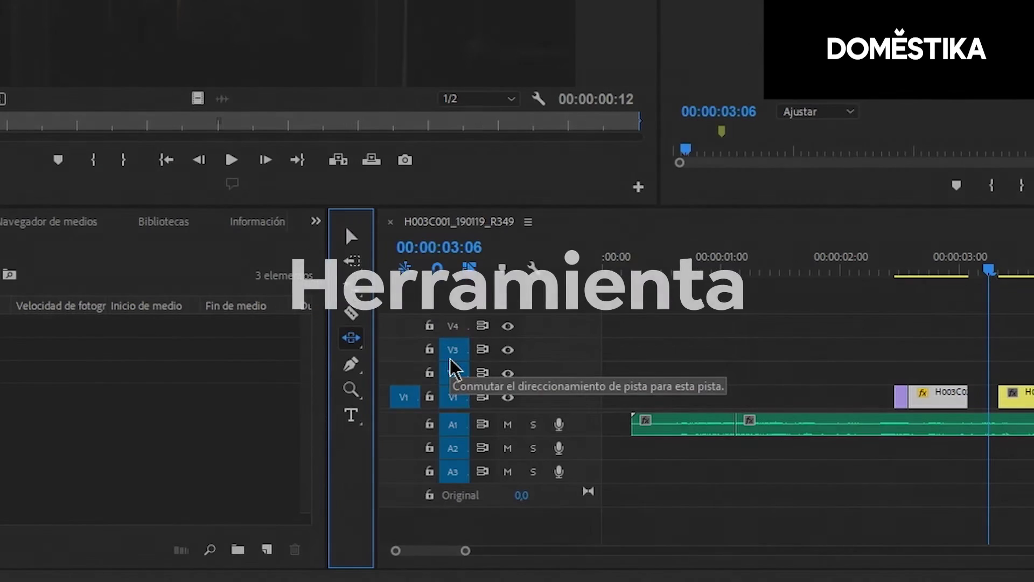
Choose the Pen tool from the drawing tools group
{"action": "left_click", "coordinate": [341, 478]}
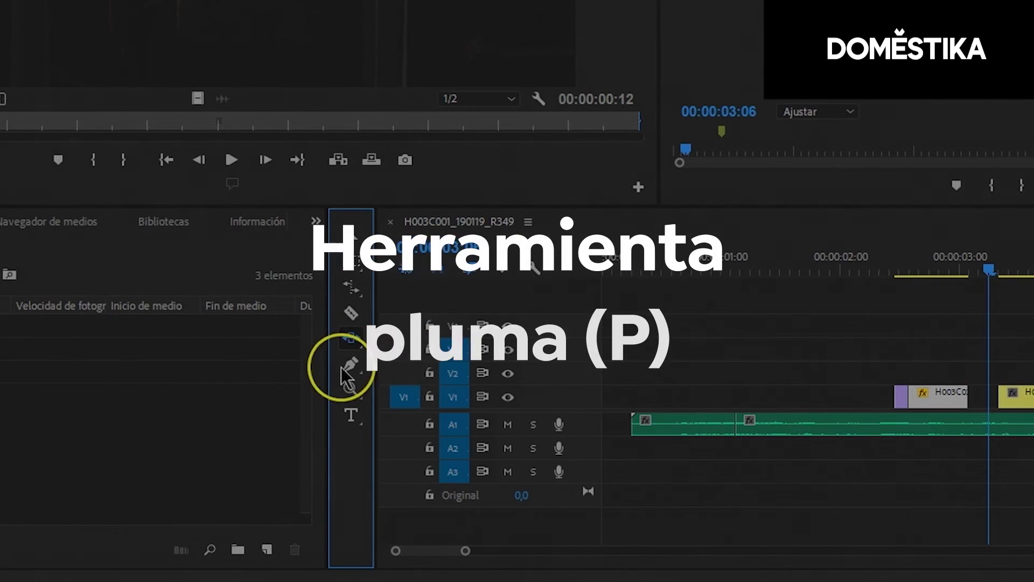
{"action": "left_click", "coordinate": [393, 362]}
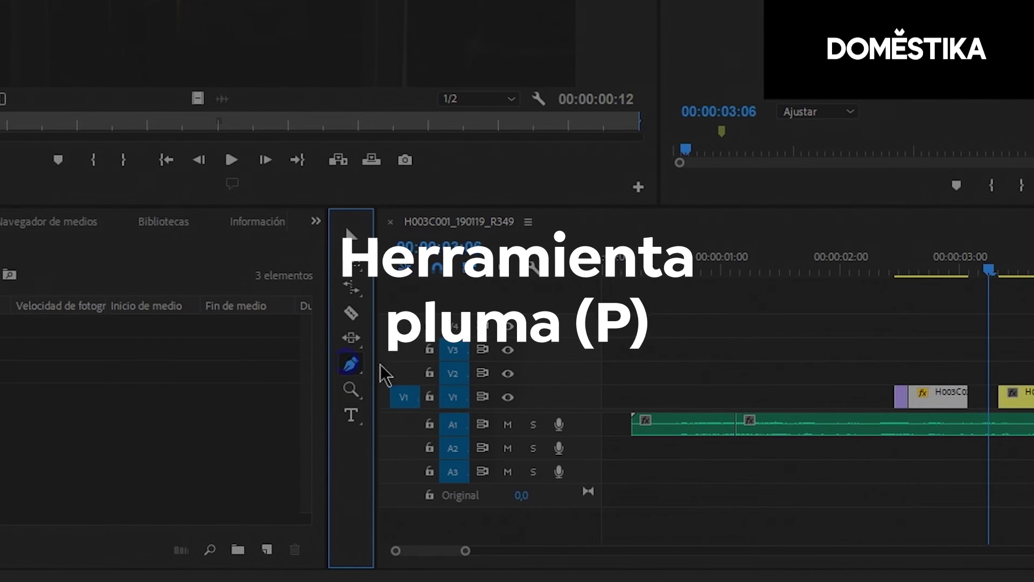
{"action": "left_click", "coordinate": [351, 365]}
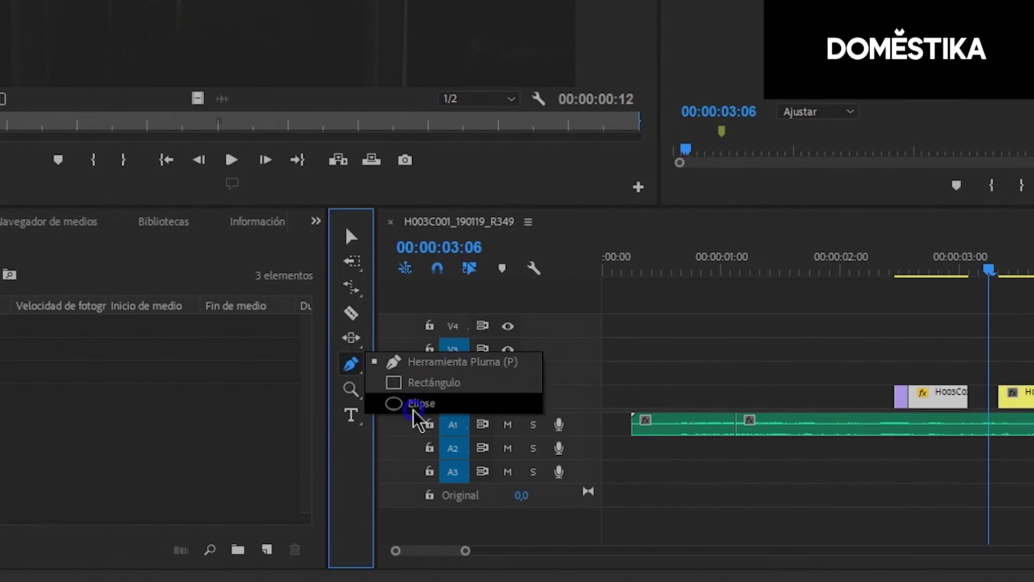
{"action": "left_click", "coordinate": [419, 363]}
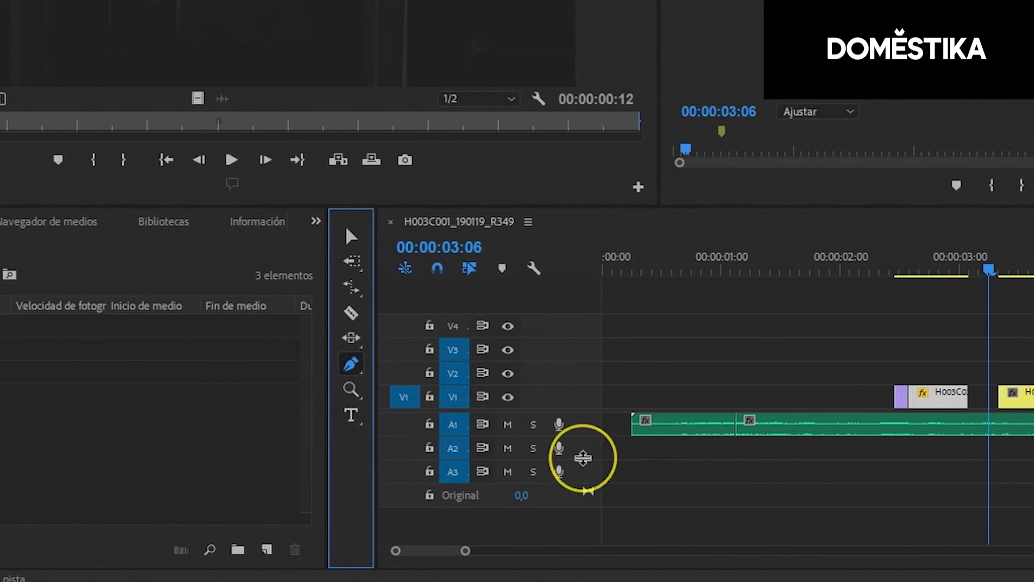
Enlarge the V1 and A1 tracks, then add a volume keyframe on the second A1 clip, lowered to -6.61 dB
{"action": "left_click_drag", "start_coordinate": [589, 455], "coordinate": [591, 486]}
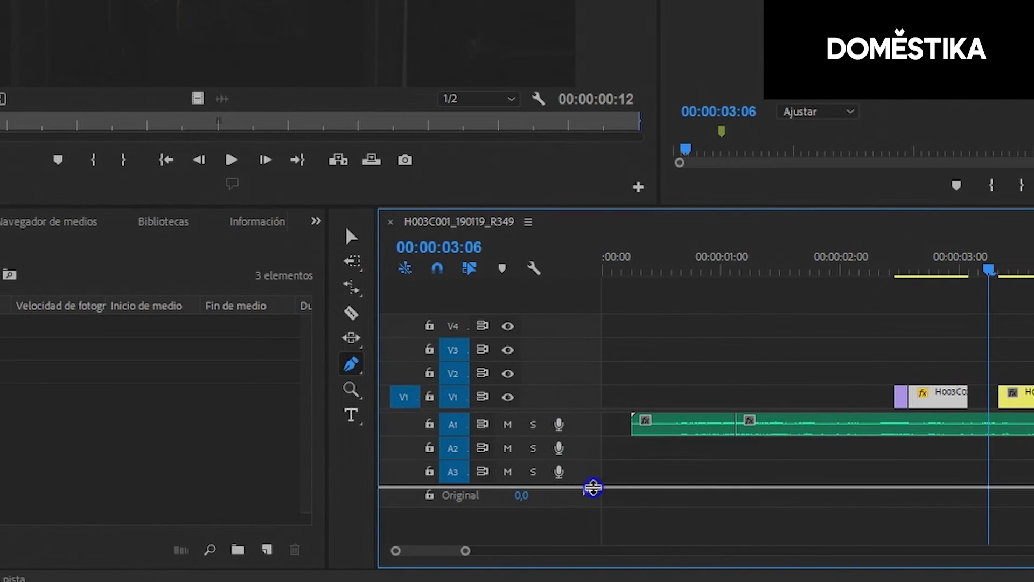
{"action": "mouse_move", "coordinate": [567, 385]}
{"action": "left_mouse_down"}
{"action": "mouse_move", "coordinate": [570, 349]}
{"action": "mouse_move", "coordinate": [699, 344]}
{"action": "left_mouse_up"}
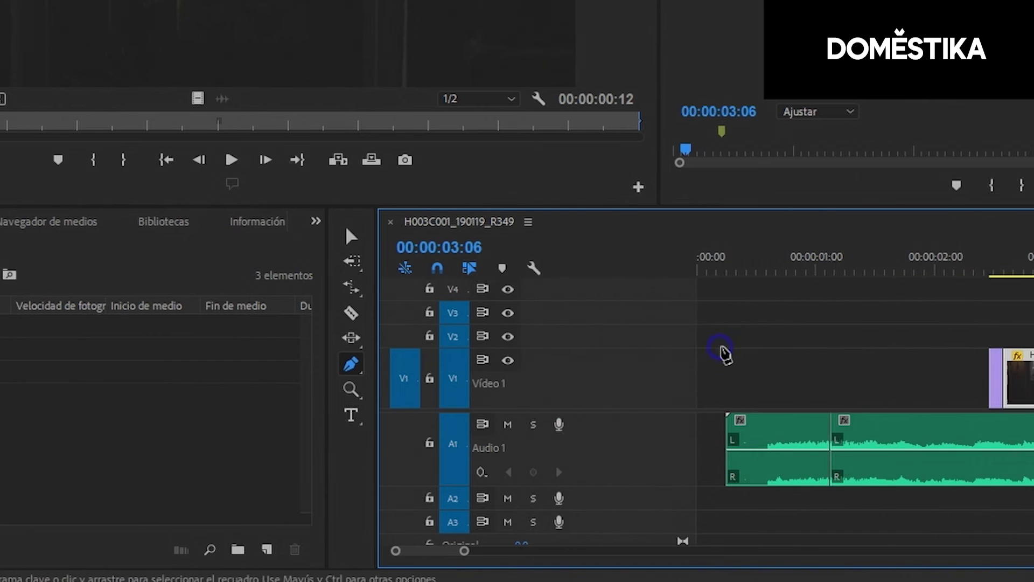
{"action": "left_click_drag", "start_coordinate": [571, 343], "coordinate": [570, 351]}
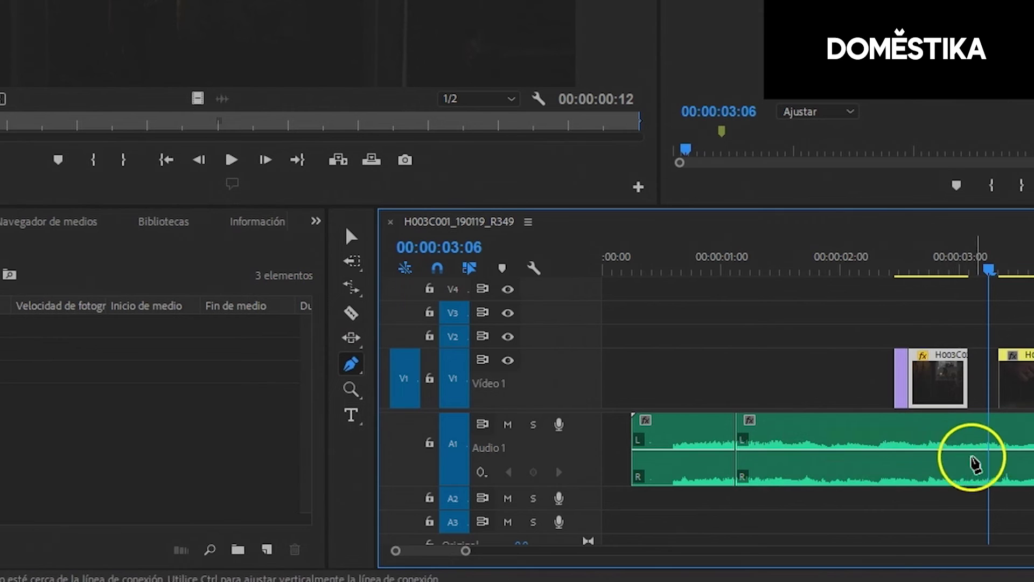
{"action": "left_click", "coordinate": [952, 450]}
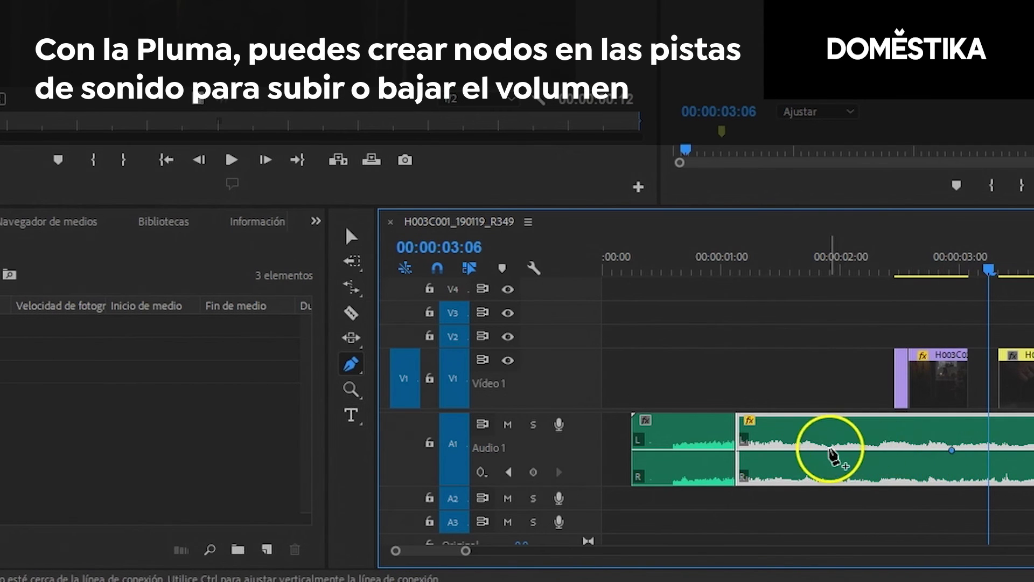
{"action": "mouse_move", "coordinate": [905, 452]}
{"action": "left_mouse_down"}
{"action": "mouse_move", "coordinate": [898, 464]}
{"action": "mouse_move", "coordinate": [900, 450]}
{"action": "mouse_move", "coordinate": [910, 459]}
{"action": "left_mouse_up"}
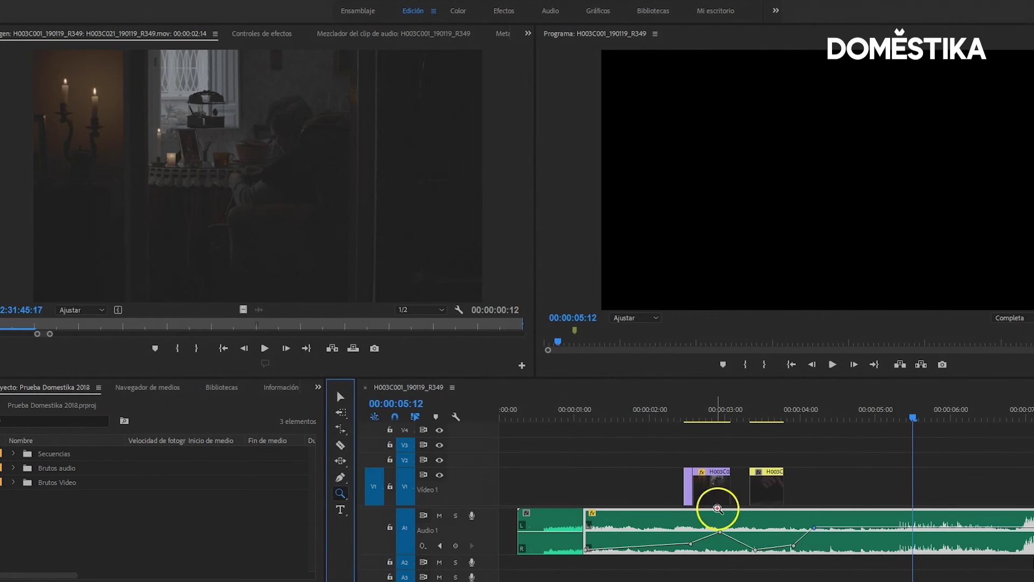
Zoom the timeline in around 00:00:02:06, back out, then in on the Audio 1 keyframes
{"action": "left_click", "coordinate": [716, 526]}
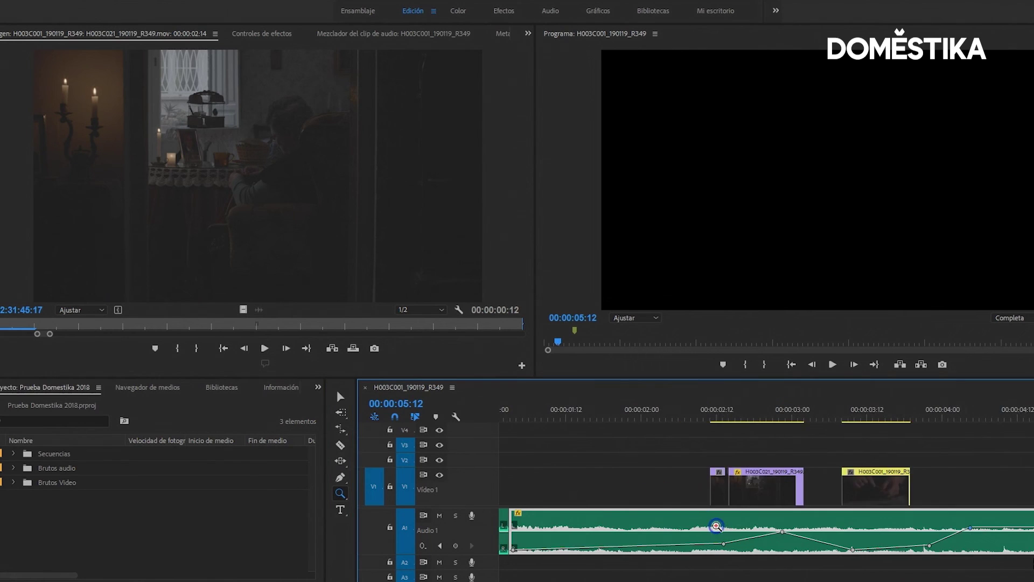
{"action": "left_click", "coordinate": [701, 528], "text": "alt"}
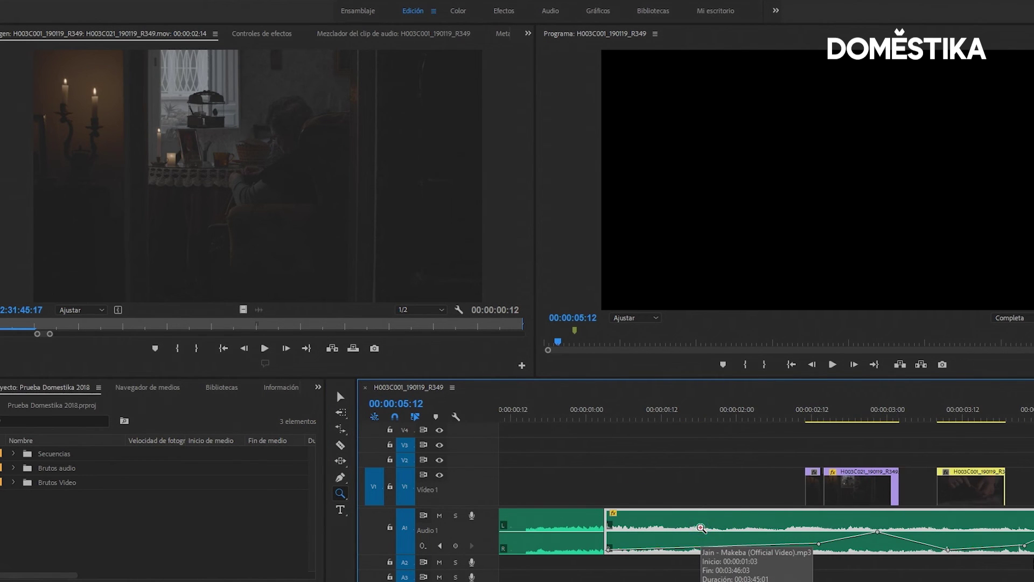
{"action": "left_click", "coordinate": [701, 528]}
{"action": "left_click", "coordinate": [701, 529]}
Alt+scroll to zoom the timeline in and out to see more of the sequence
{"action": "scroll", "coordinate": [701, 528], "scroll_direction": "up", "scroll_amount": 1}
{"action": "scroll", "coordinate": [715, 502], "scroll_direction": "down", "scroll_amount": 2}
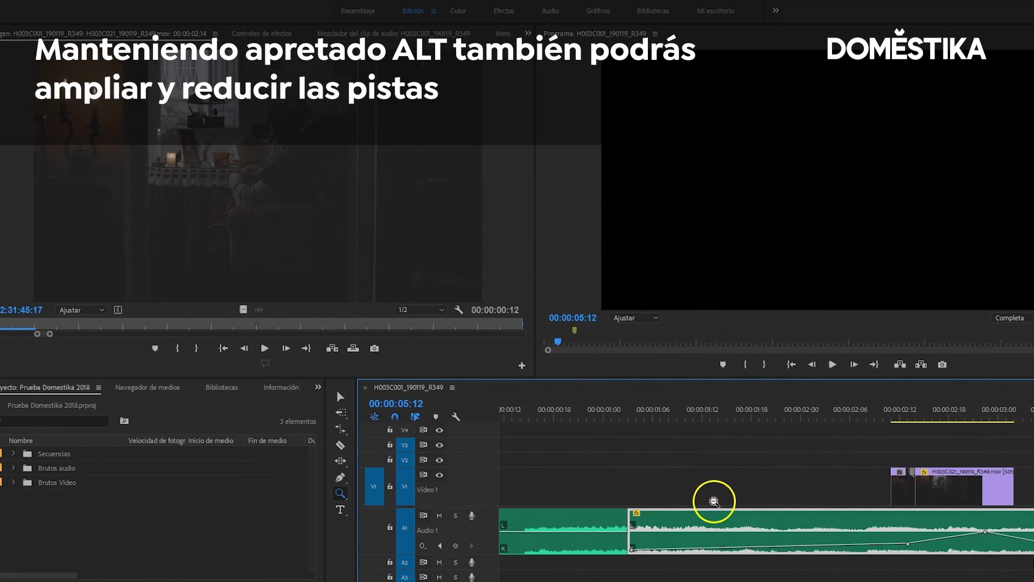
{"action": "scroll", "coordinate": [714, 502], "scroll_direction": "down", "scroll_amount": 1}
{"action": "scroll", "coordinate": [715, 502], "scroll_direction": "down", "scroll_amount": 2}
{"action": "scroll", "coordinate": [714, 502], "scroll_direction": "down", "scroll_amount": 2}
{"action": "scroll", "coordinate": [714, 502], "scroll_direction": "down", "scroll_amount": 2}
{"action": "scroll", "coordinate": [715, 502], "scroll_direction": "down", "scroll_amount": 1}
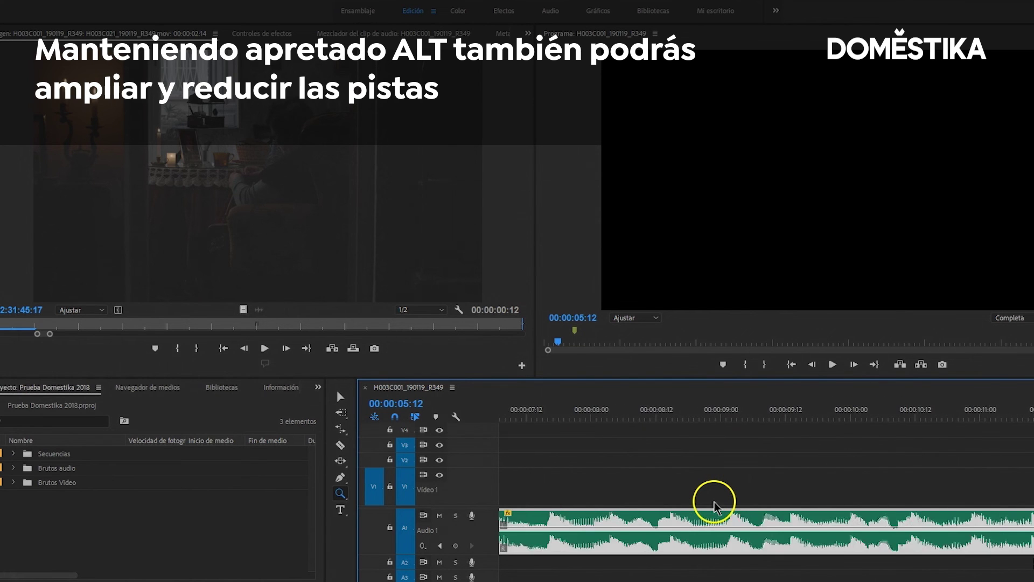
{"action": "scroll", "coordinate": [714, 502], "scroll_direction": "up", "scroll_amount": 2}
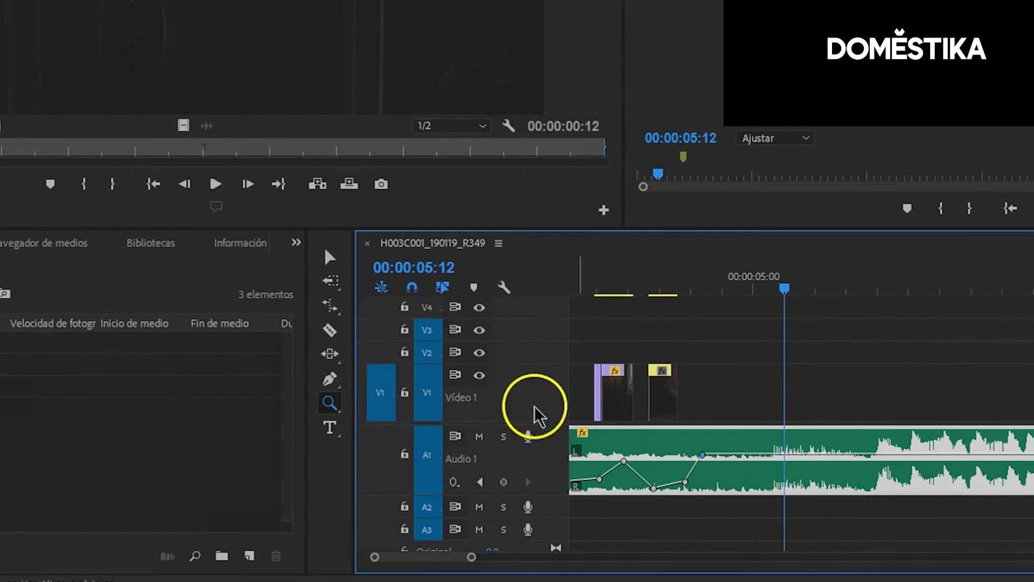
{"action": "left_click", "coordinate": [340, 510]}
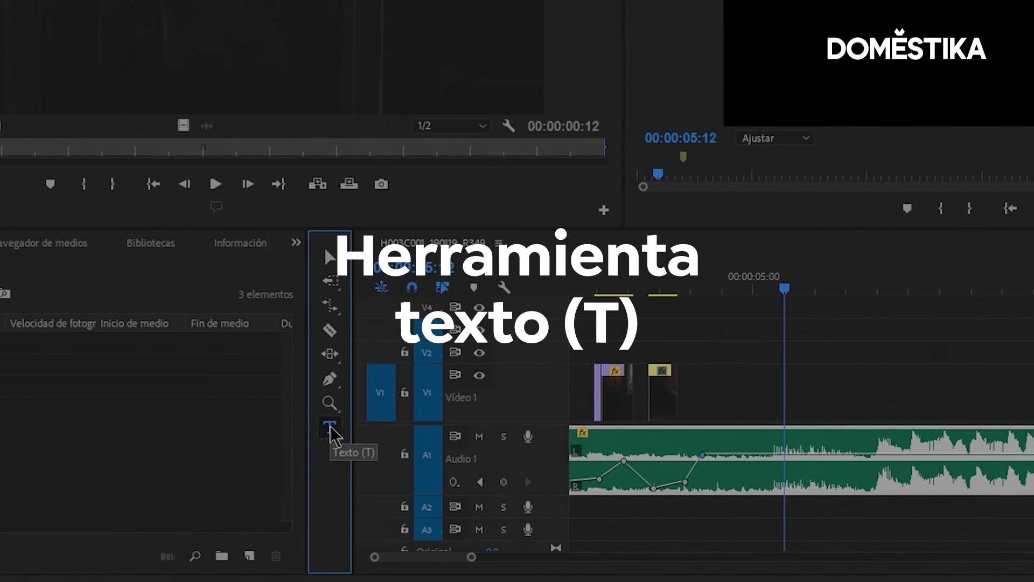
Draw a text box in the centre of the video frame and type 'dfasdfa'
{"action": "left_click_drag", "start_coordinate": [700, 189], "coordinate": [867, 282]}
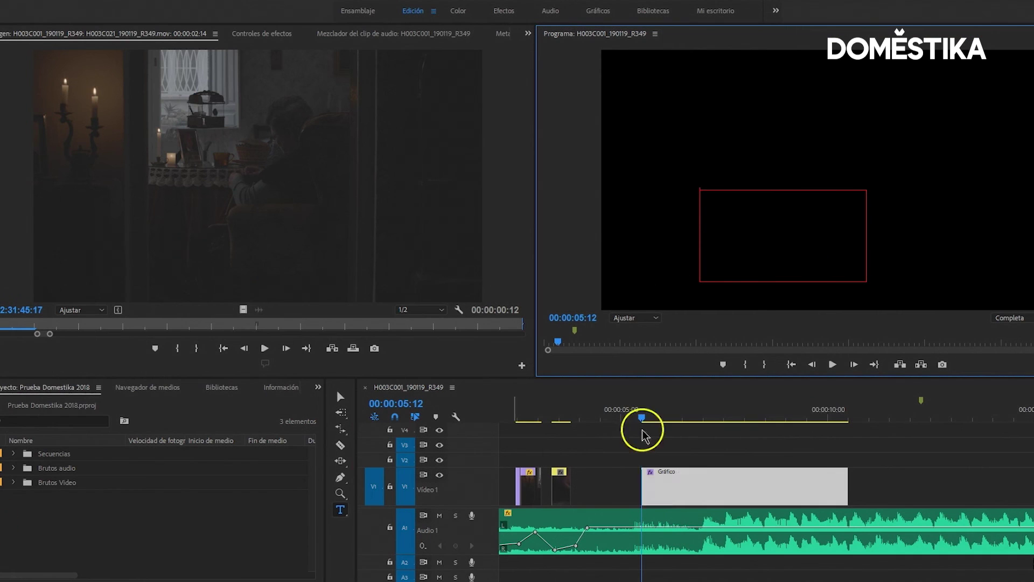
{"action": "left_click", "coordinate": [773, 219]}
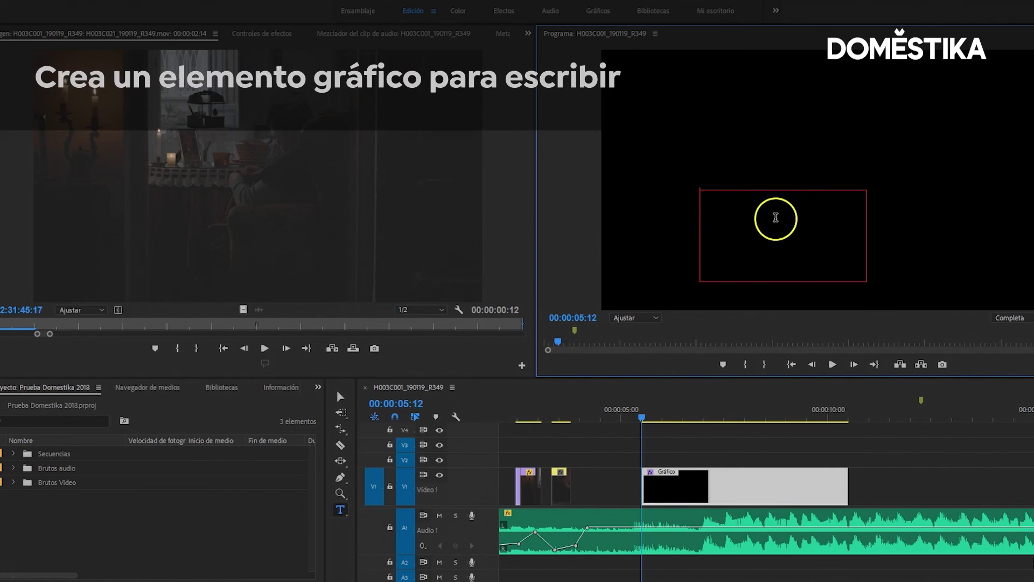
{"action": "type", "text": "dfasdfa"}
Delete the trial text, then select the Gráfico clip on V1
{"action": "left_click_drag", "start_coordinate": [773, 229], "coordinate": [593, 201]}
{"action": "key", "text": "BackSpace"}
{"action": "left_click", "coordinate": [339, 398]}
{"action": "left_click", "coordinate": [687, 500]}
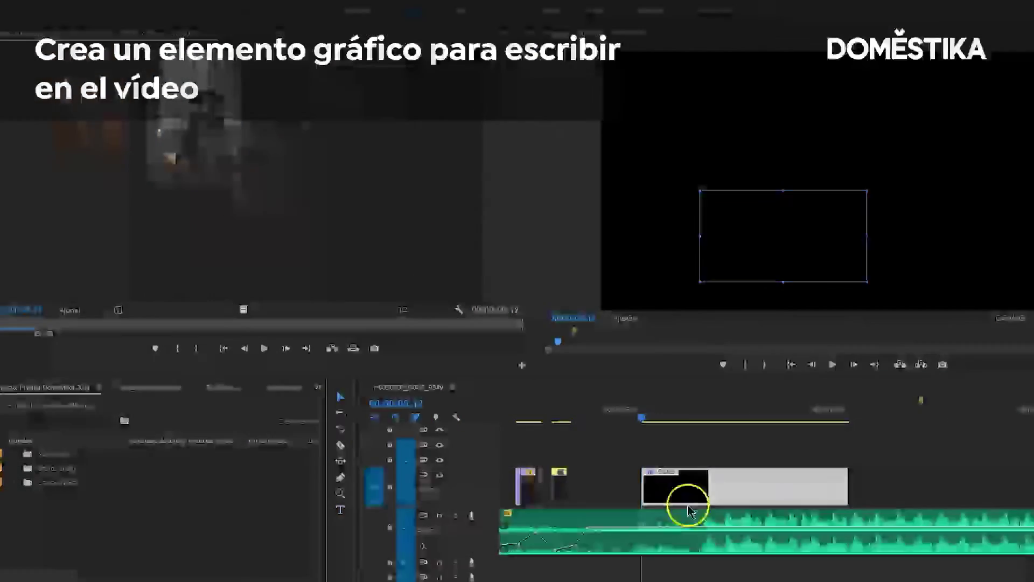
Delete the selected Gráfico clip from V1
{"action": "key", "text": "Delete"}
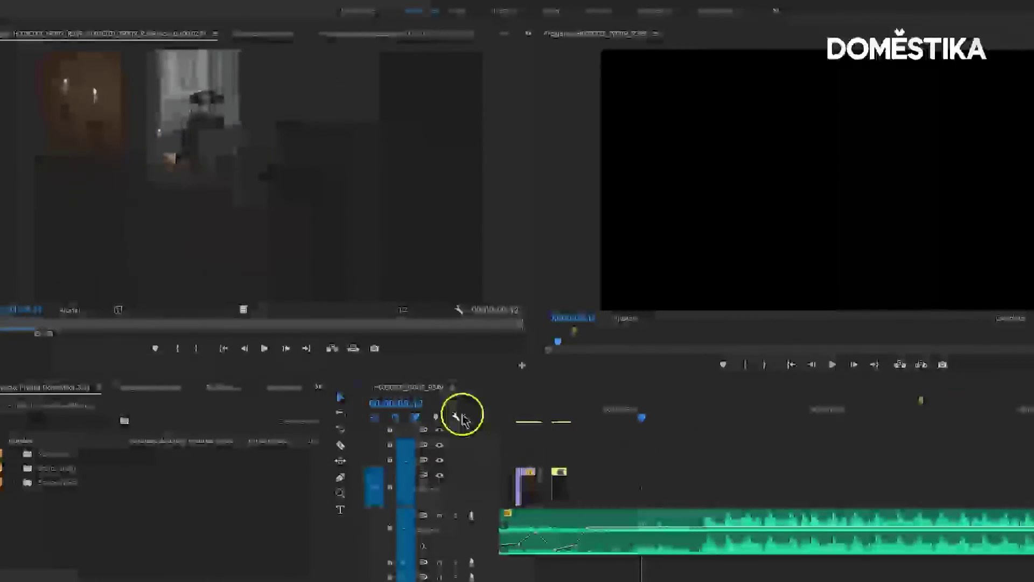